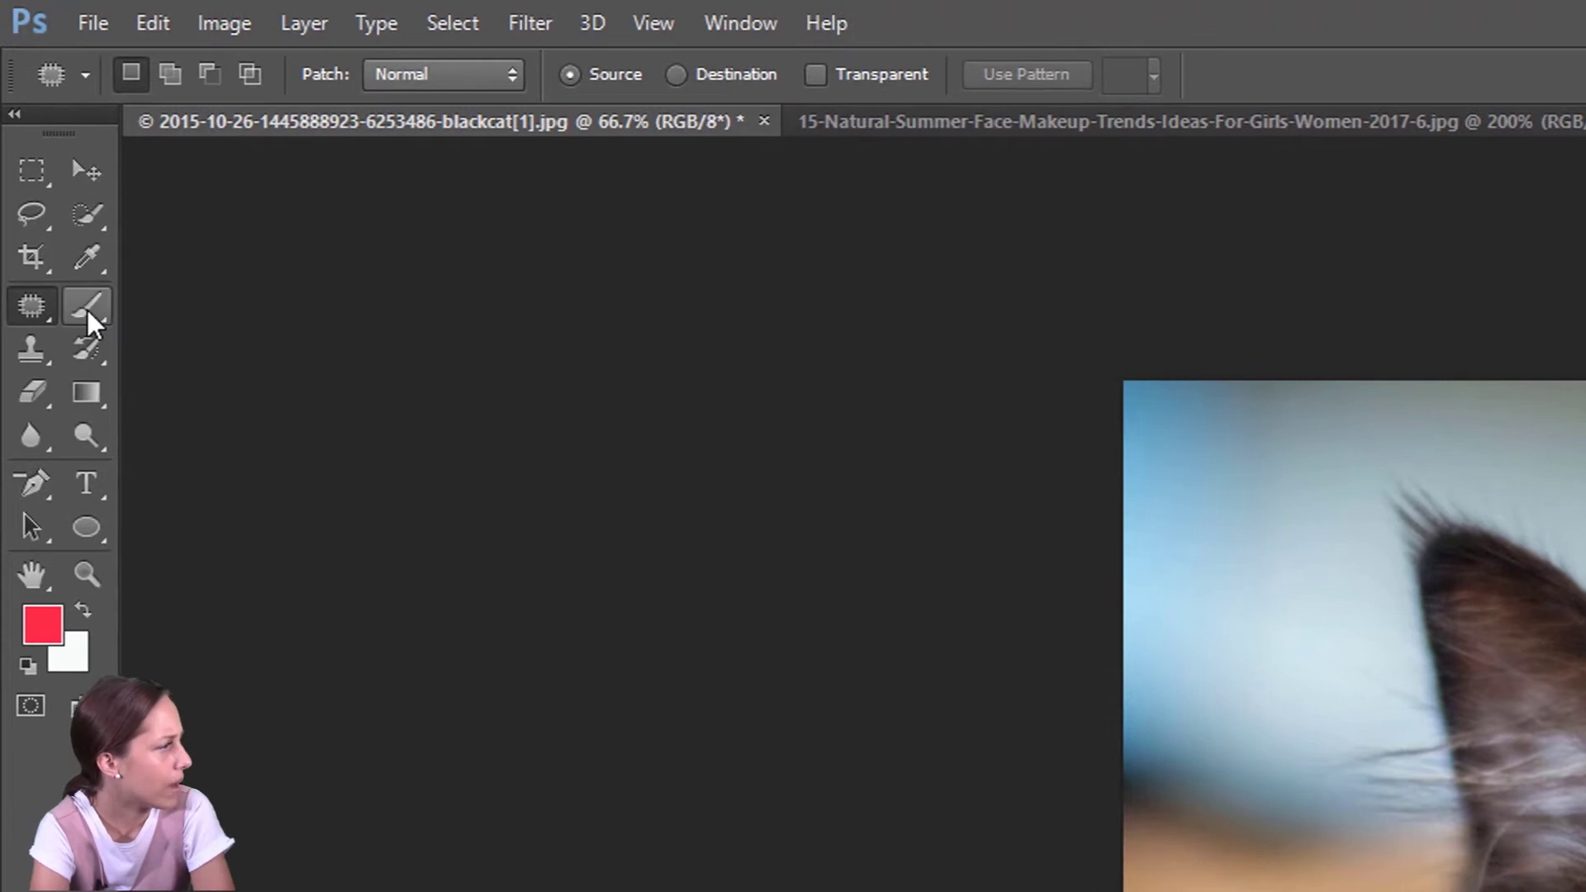
# Select the regular Brush Tool for painting.
pyautogui.click(89, 307)
pyautogui.rightClick(92, 312)
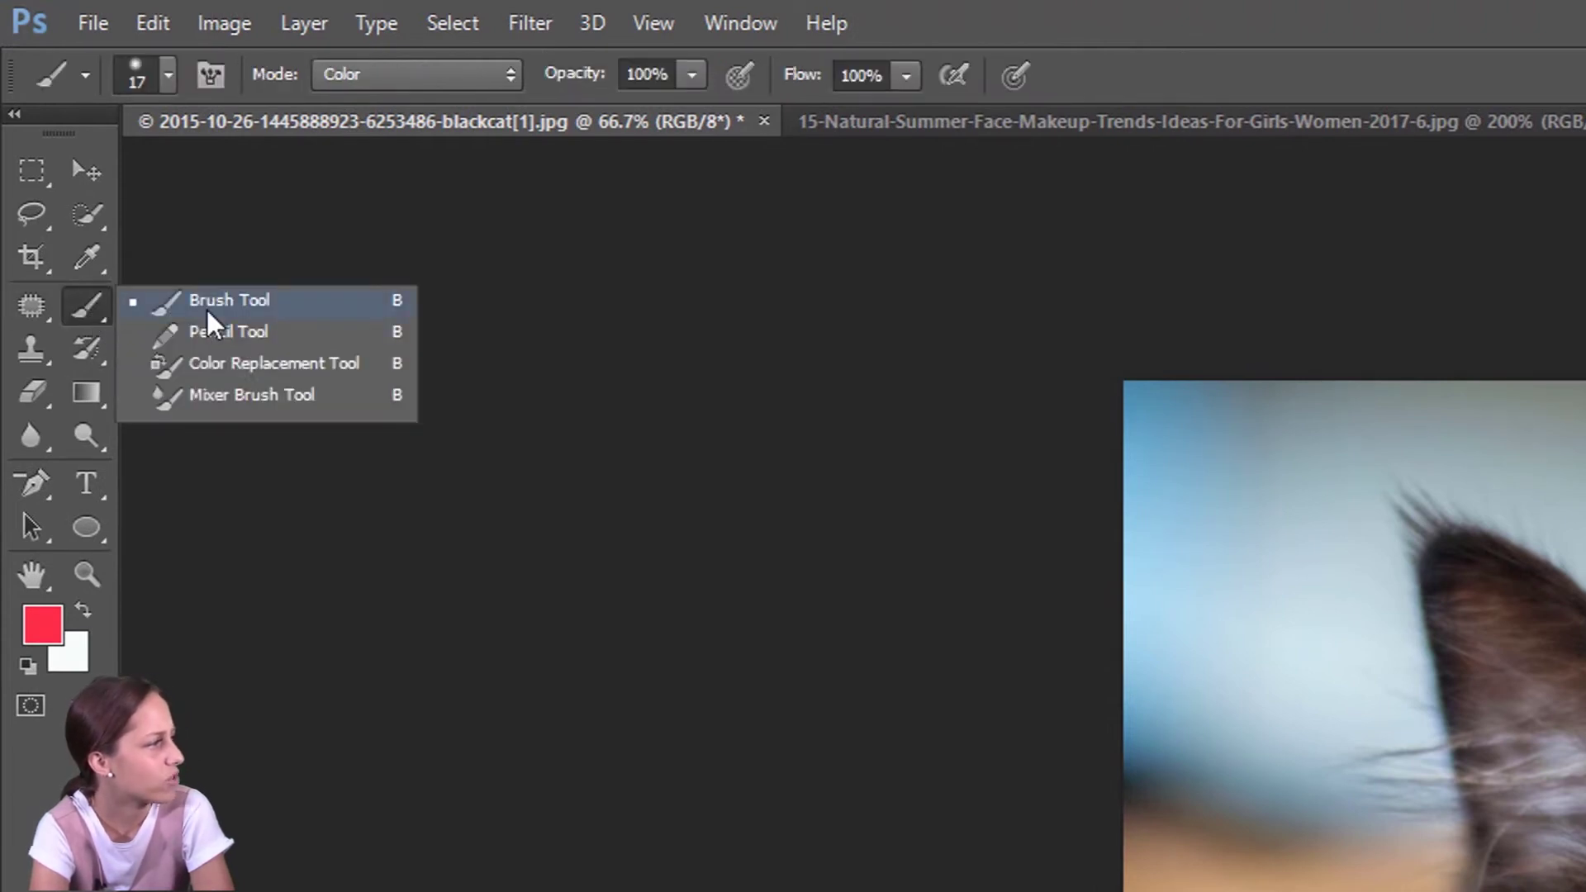
pyautogui.click(206, 307)
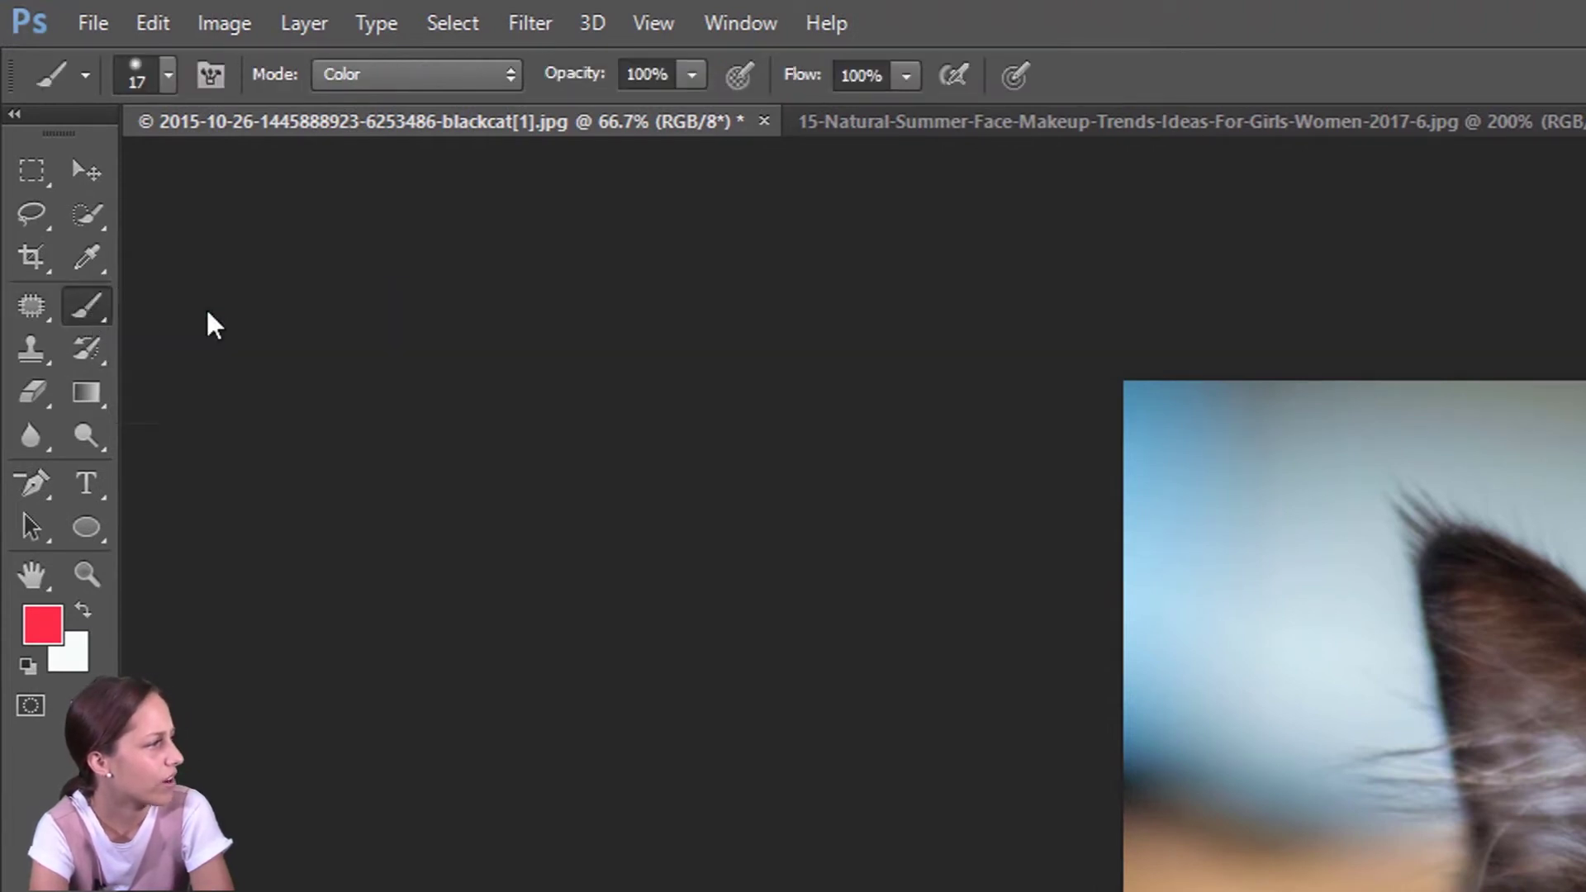
# Set the foreground colour to green #10c321 and the brush blend mode to Normal.
pyautogui.click(40, 632)
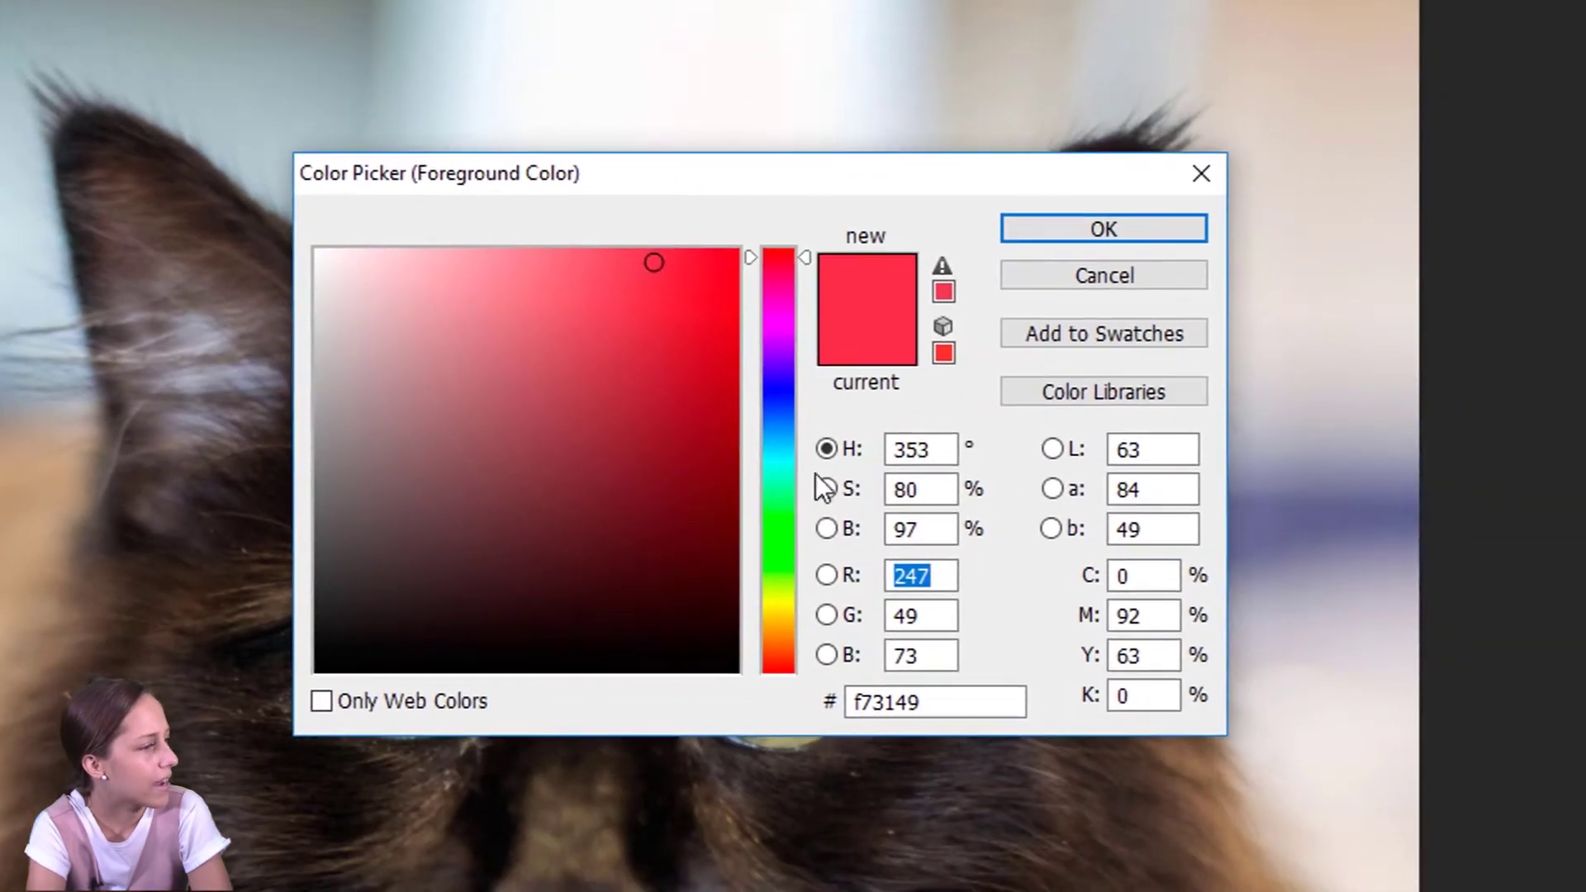
pyautogui.moveTo(788, 441); pyautogui.dragTo(783, 499)
pyautogui.moveTo(670, 307); pyautogui.dragTo(726, 255)
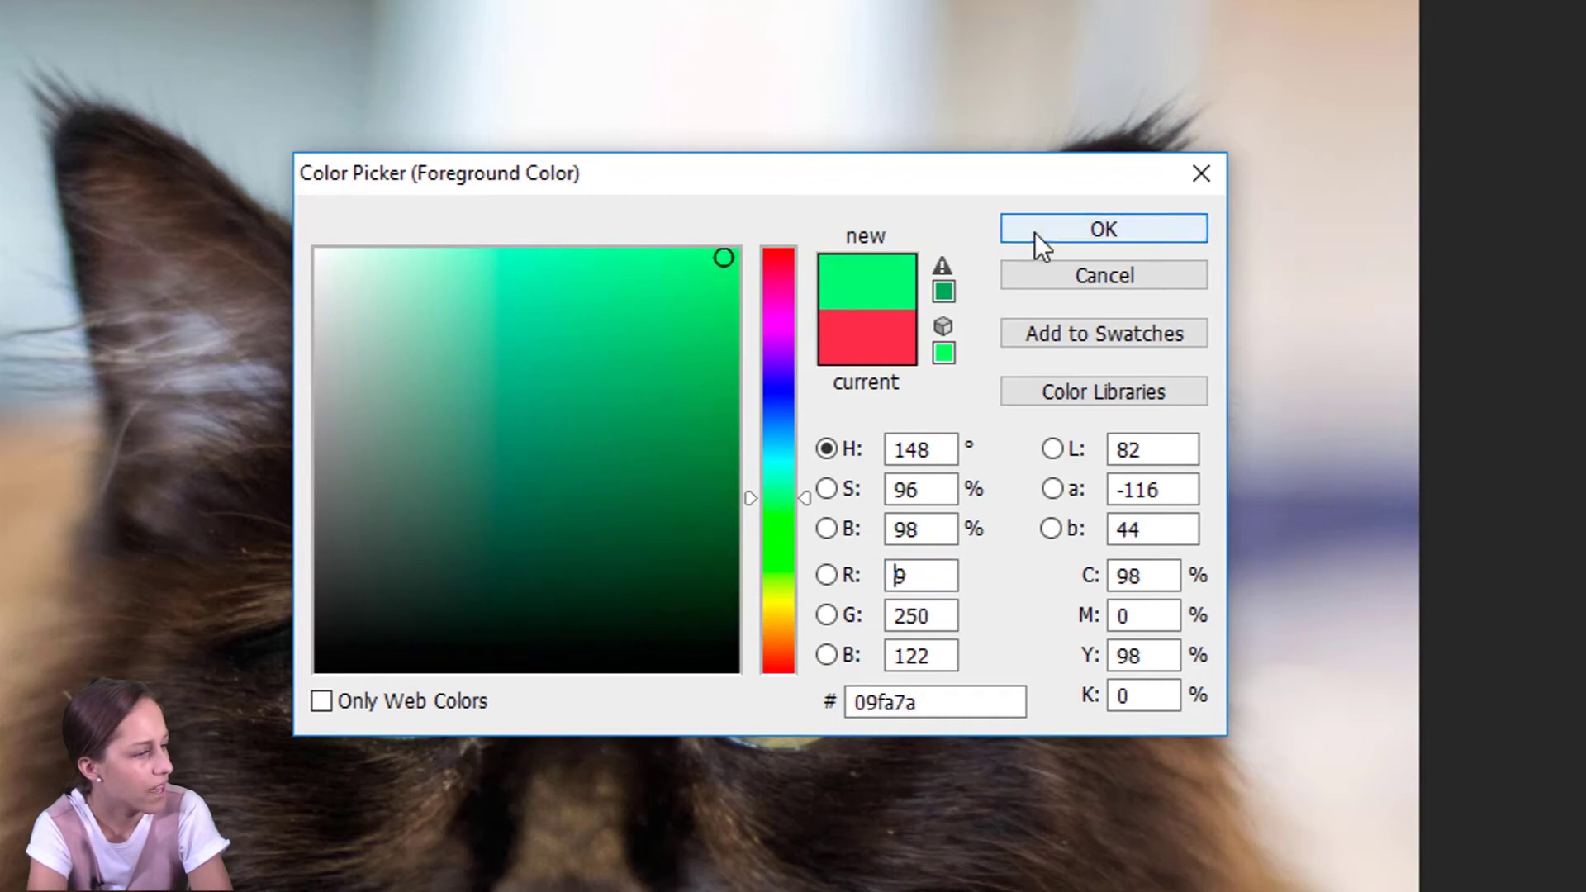
pyautogui.moveTo(773, 504); pyautogui.dragTo(773, 524)
pyautogui.moveTo(708, 383); pyautogui.dragTo(704, 349)
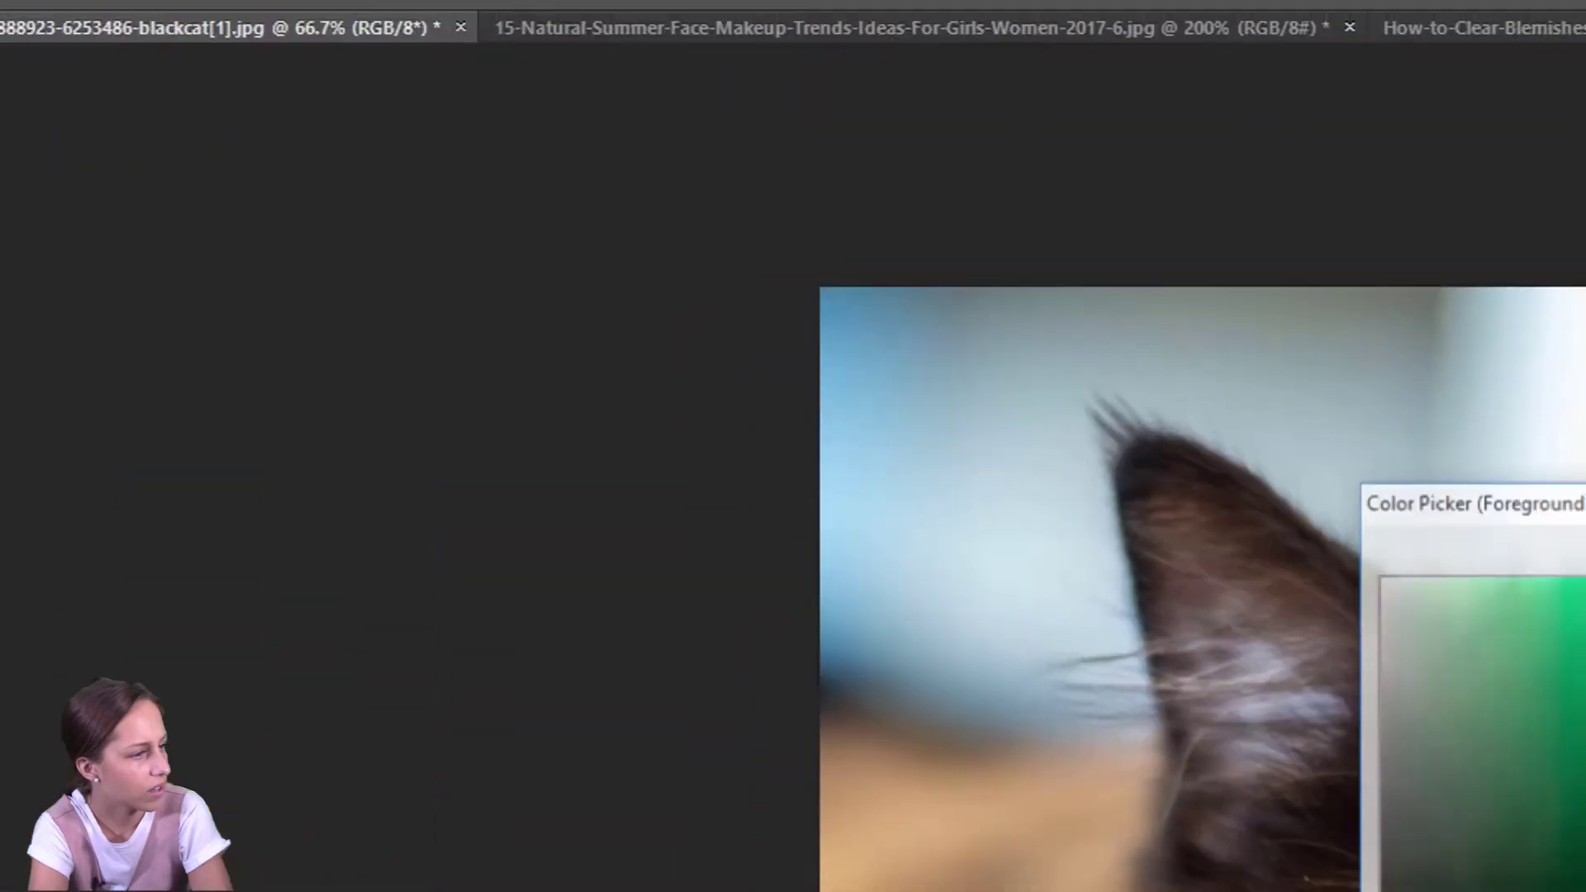
pyautogui.click(1138, 249)
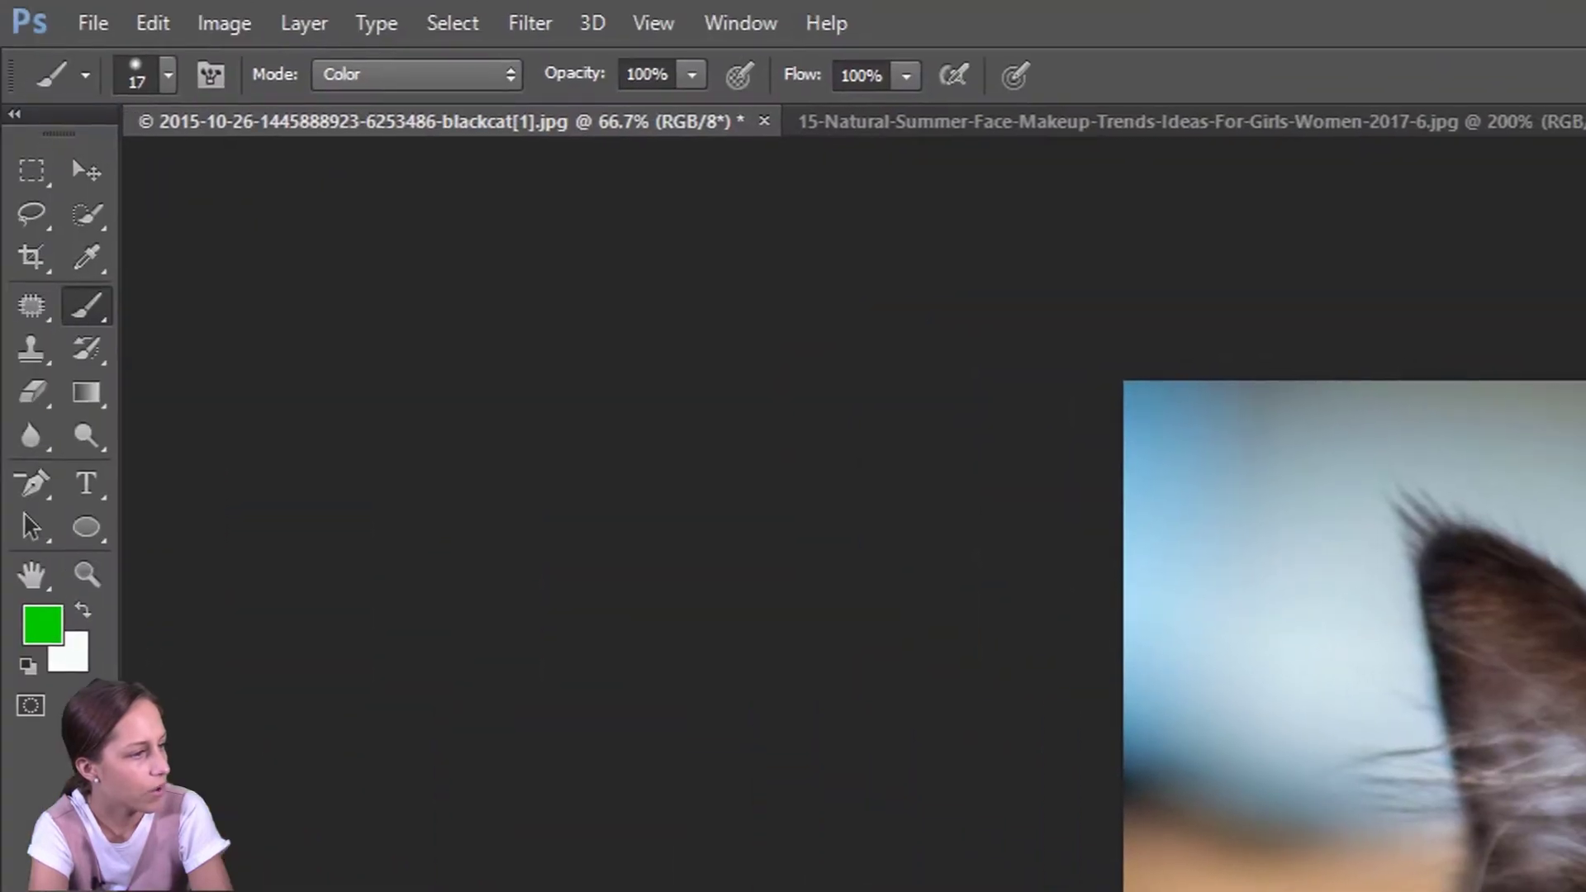
pyautogui.click(495, 77)
pyautogui.click(451, 113)
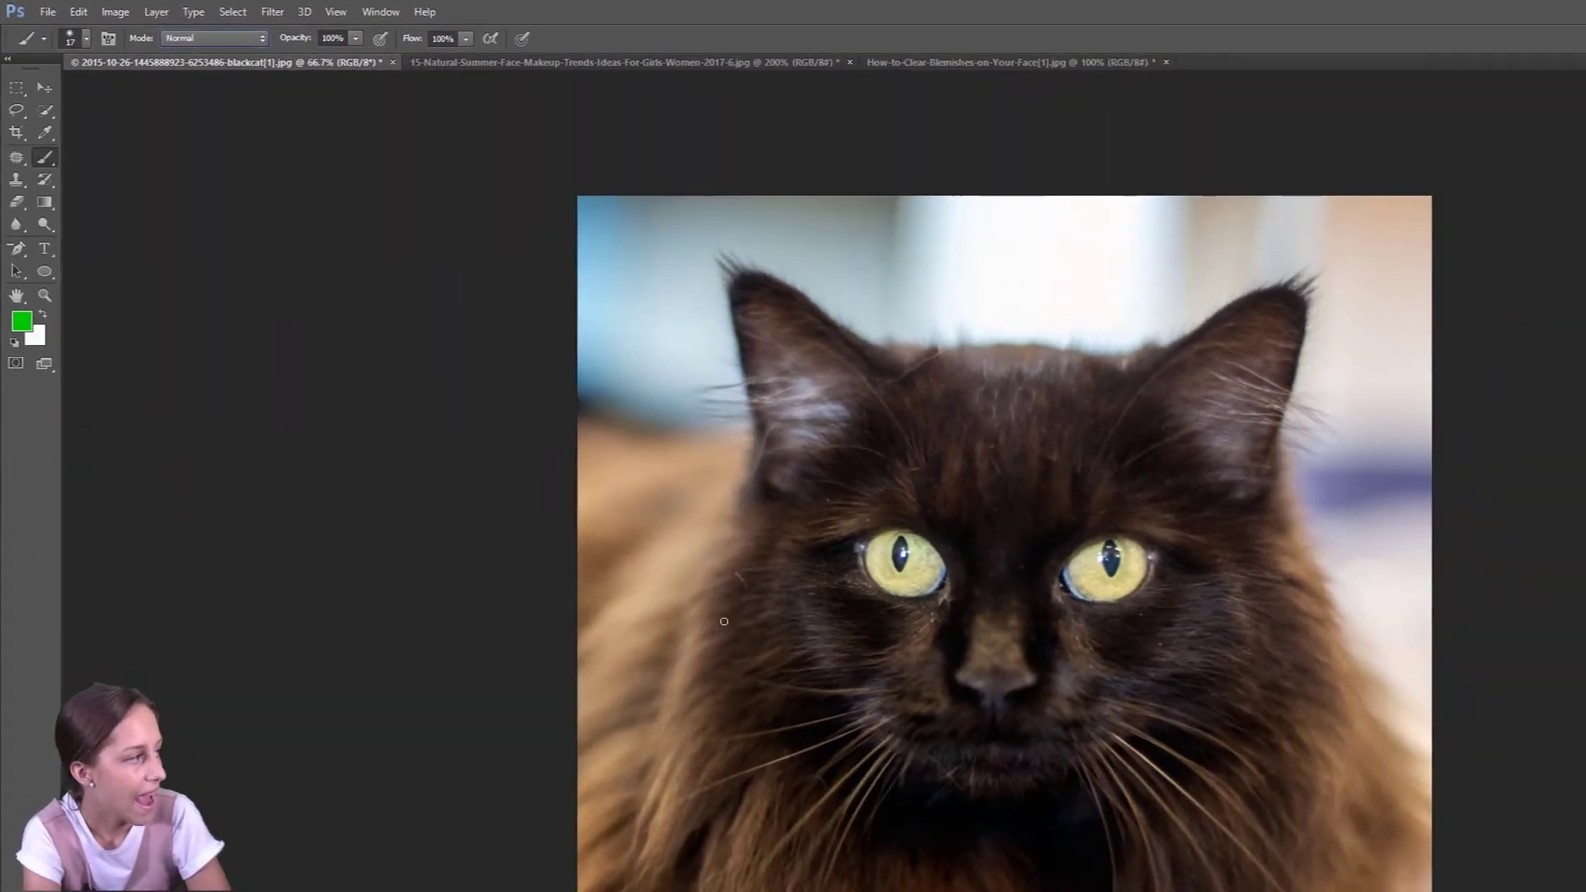
# Enlarge the brush to 55 px and paint test green strokes across the cat's eyes.
pyautogui.moveTo(806, 576)
pyautogui.mouseDown()
pyautogui.moveTo(1024, 635)
pyautogui.moveTo(1126, 548)
pyautogui.moveTo(1098, 594)
pyautogui.moveTo(1041, 634)
pyautogui.mouseUp()
pyautogui.rightClick(1002, 525)
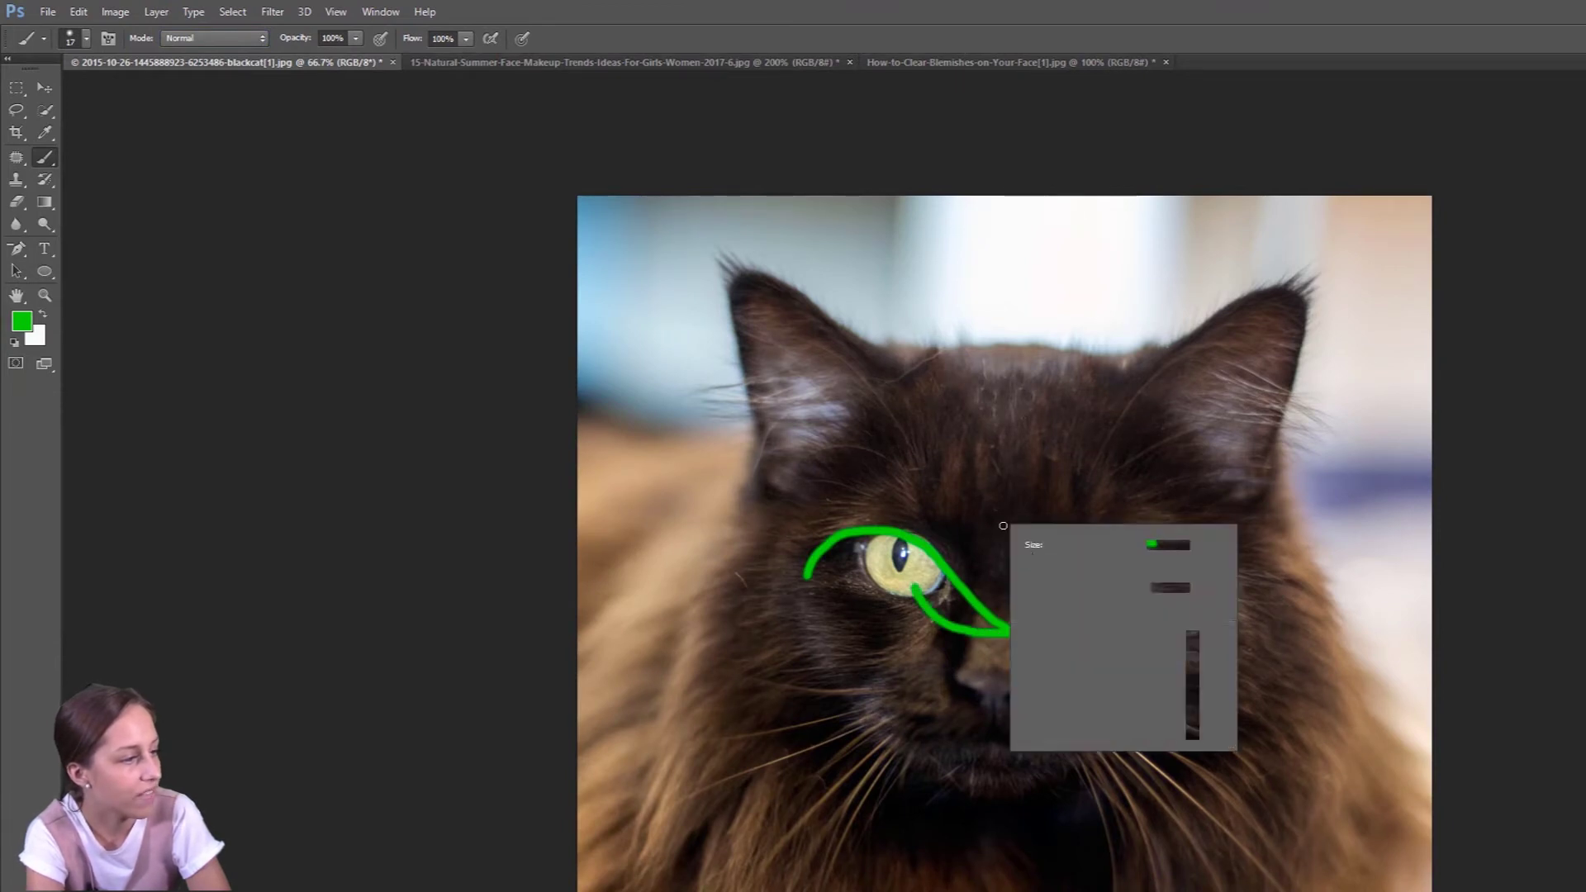
pyautogui.click(922, 575)
pyautogui.moveTo(917, 574)
pyautogui.mouseDown()
pyautogui.moveTo(877, 554)
pyautogui.moveTo(1057, 536)
pyautogui.moveTo(1027, 631)
pyautogui.moveTo(1061, 543)
pyautogui.moveTo(1083, 602)
pyautogui.moveTo(1043, 564)
pyautogui.mouseUp()
# Undo the green test strokes with Ctrl+Z and repeated Edit > Step Backward.
pyautogui.hotkey('ctrl', 'z')
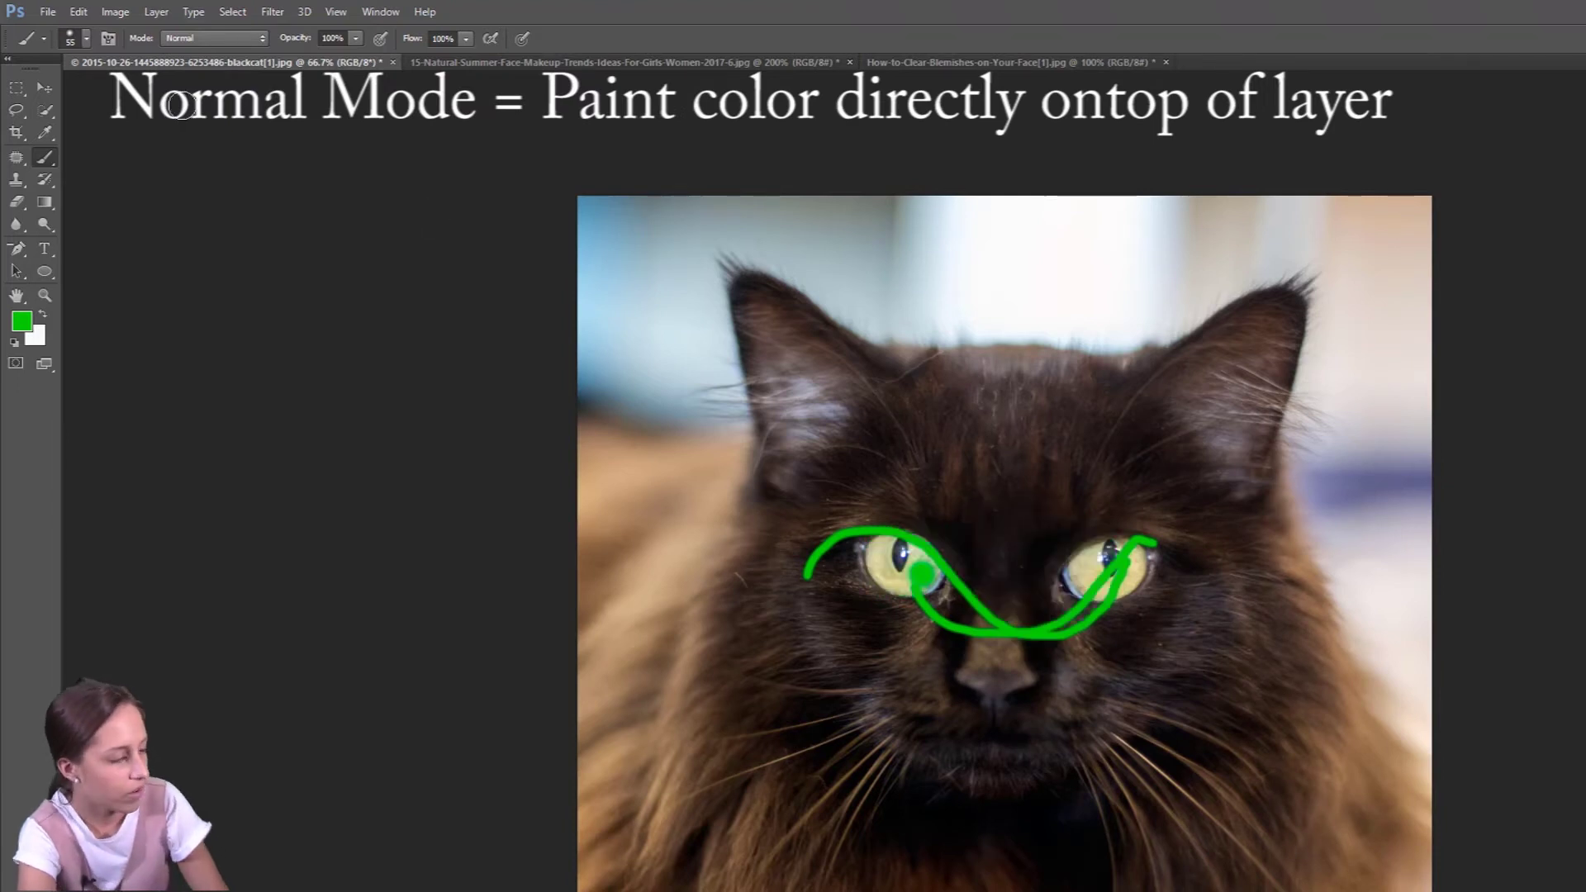
pyautogui.click(78, 11)
pyautogui.click(116, 62)
pyautogui.click(78, 12)
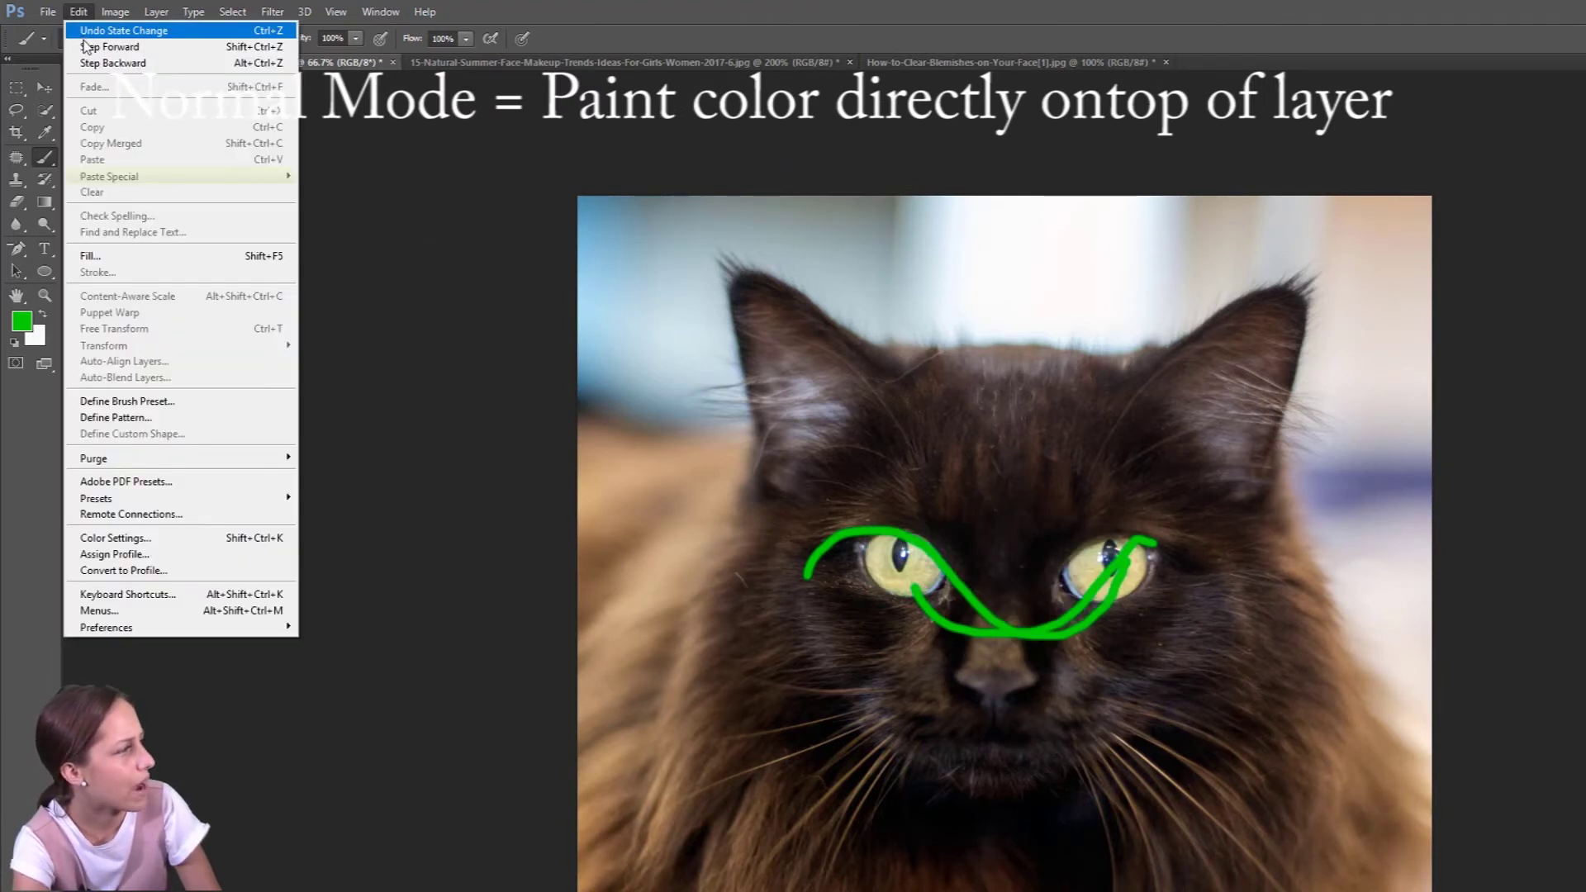
pyautogui.click(99, 63)
pyautogui.click(78, 11)
pyautogui.click(87, 64)
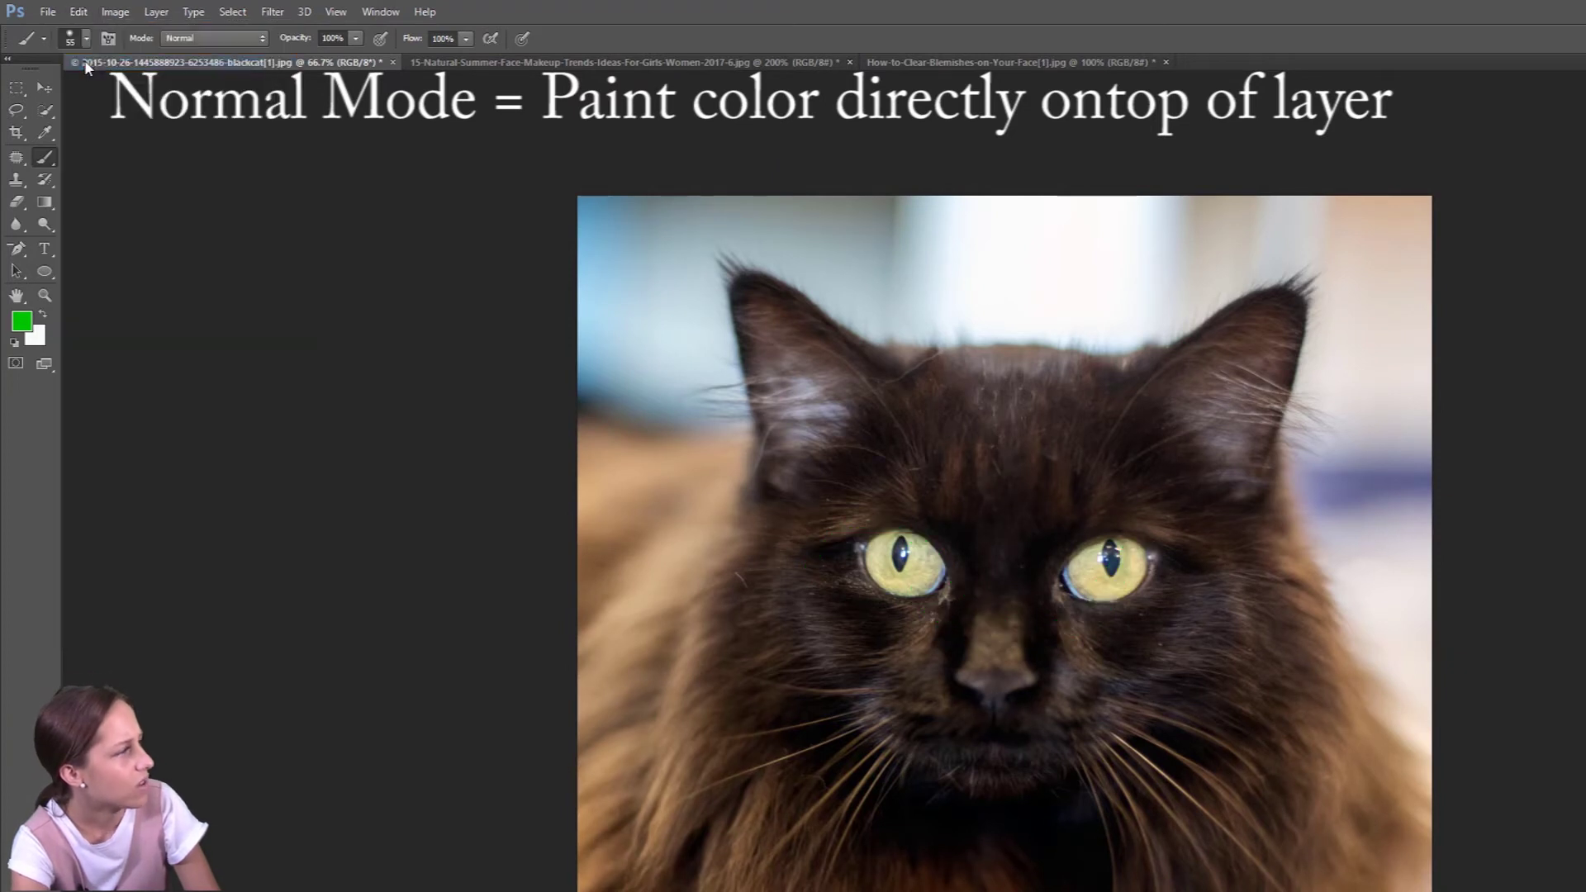
pyautogui.moveTo(907, 551)
pyautogui.mouseDown()
pyautogui.moveTo(877, 561)
pyautogui.moveTo(919, 564)
pyautogui.moveTo(913, 552)
pyautogui.moveTo(913, 570)
pyautogui.mouseUp()
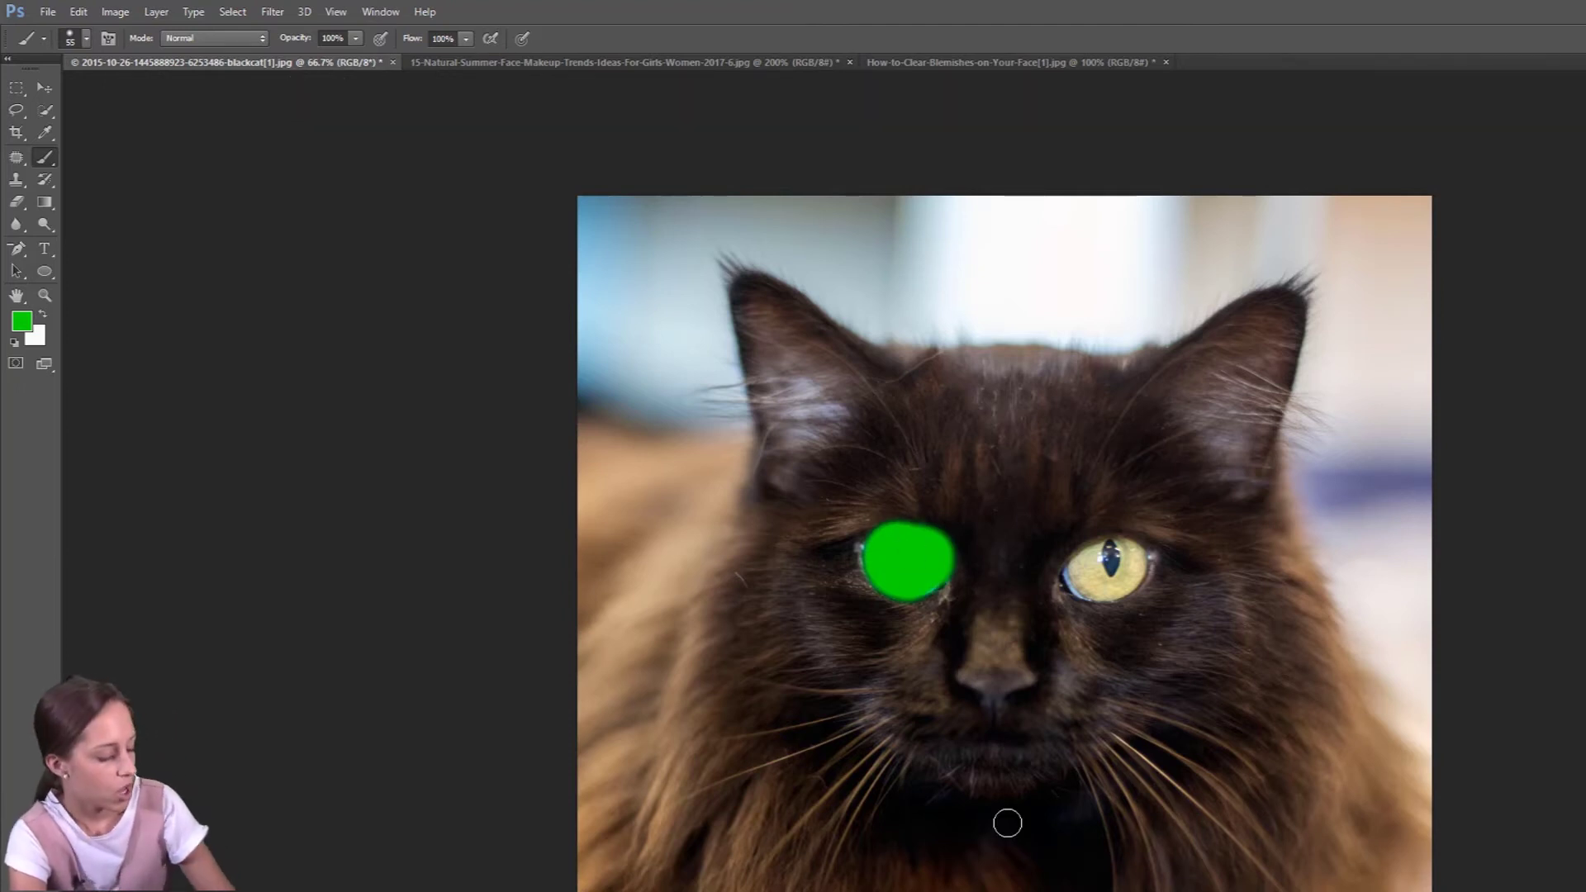
pyautogui.hotkey('ctrl', 'z')
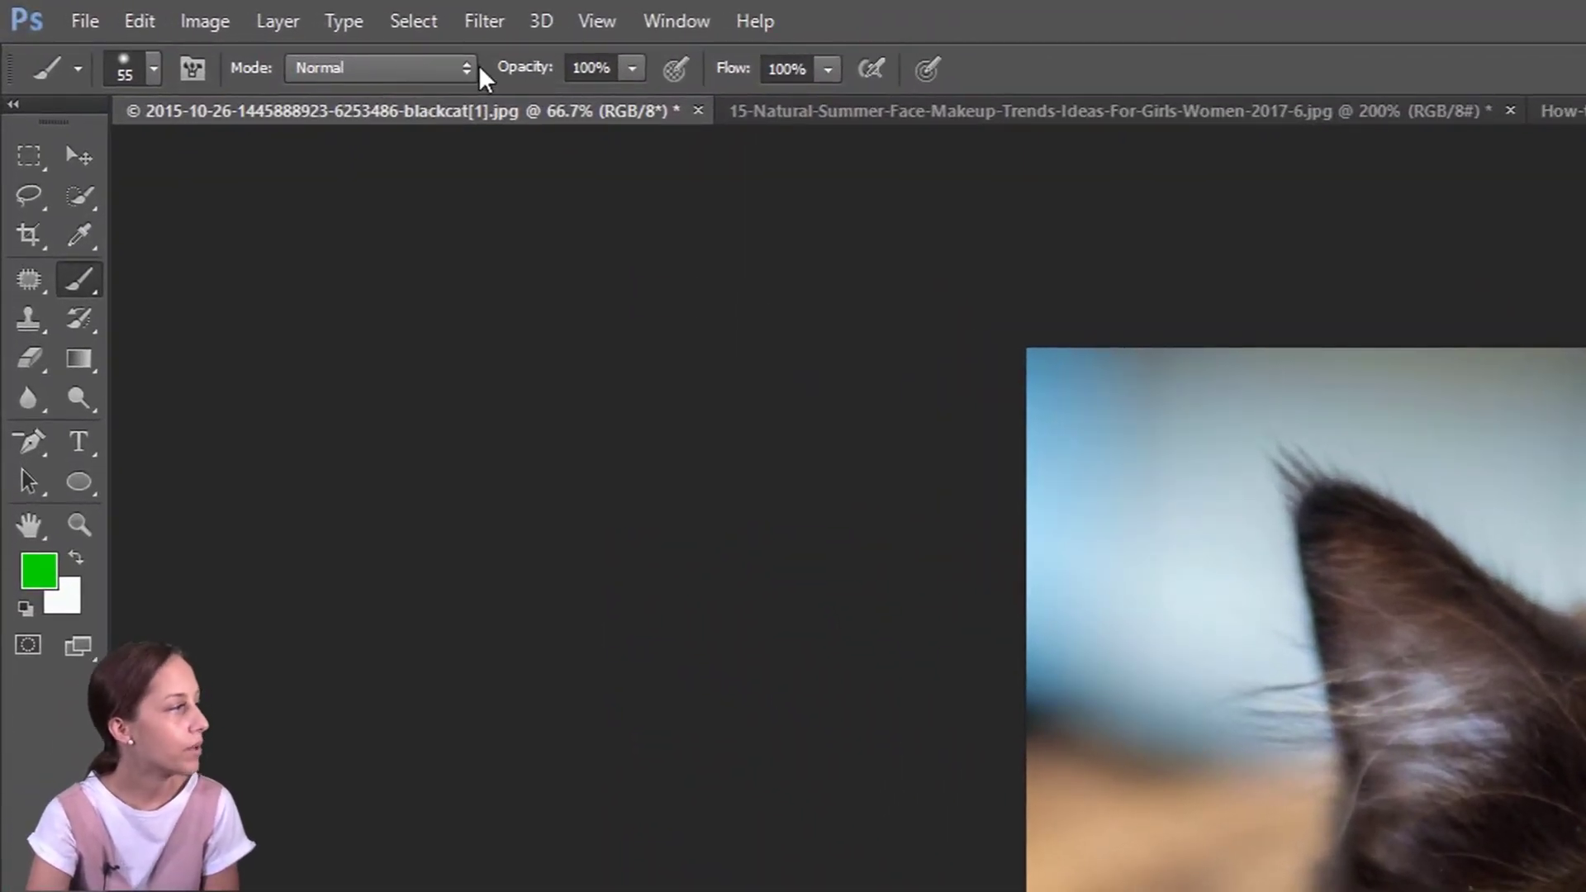
# Set the brush to Color blend mode and tint both of the cat's eyes bright green.
pyautogui.click(464, 68)
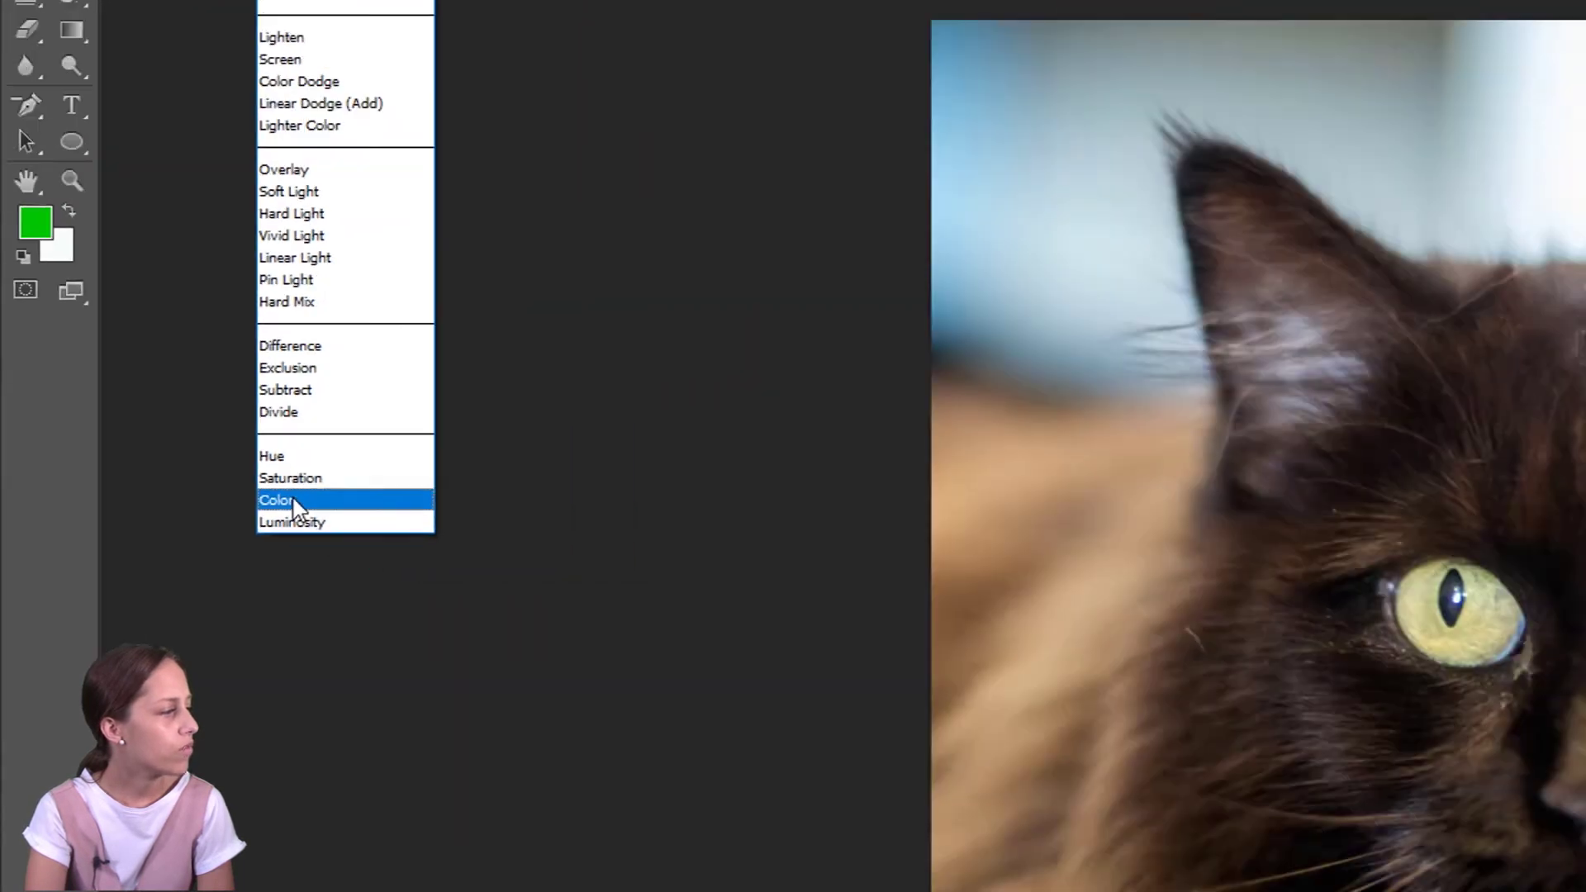
pyautogui.click(532, 531)
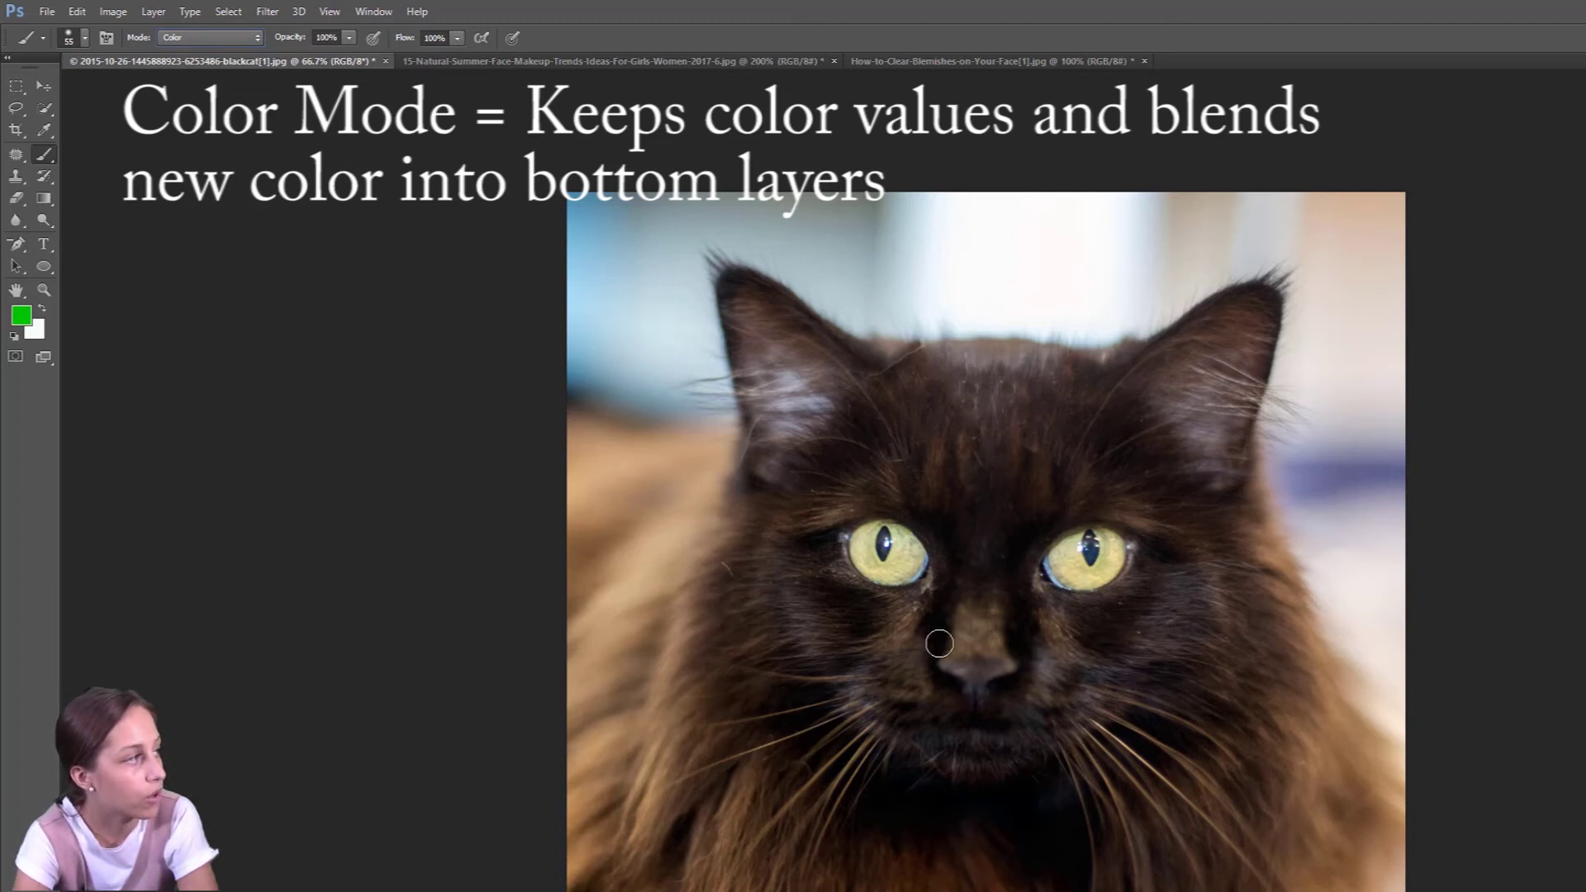
pyautogui.moveTo(903, 553)
pyautogui.mouseDown()
pyautogui.moveTo(896, 565)
pyautogui.moveTo(903, 541)
pyautogui.moveTo(886, 570)
pyautogui.moveTo(871, 565)
pyautogui.moveTo(863, 536)
pyautogui.mouseUp()
pyautogui.moveTo(1074, 561)
pyautogui.mouseDown()
pyautogui.moveTo(1084, 577)
pyautogui.moveTo(1103, 567)
pyautogui.moveTo(1110, 538)
pyautogui.mouseUp()
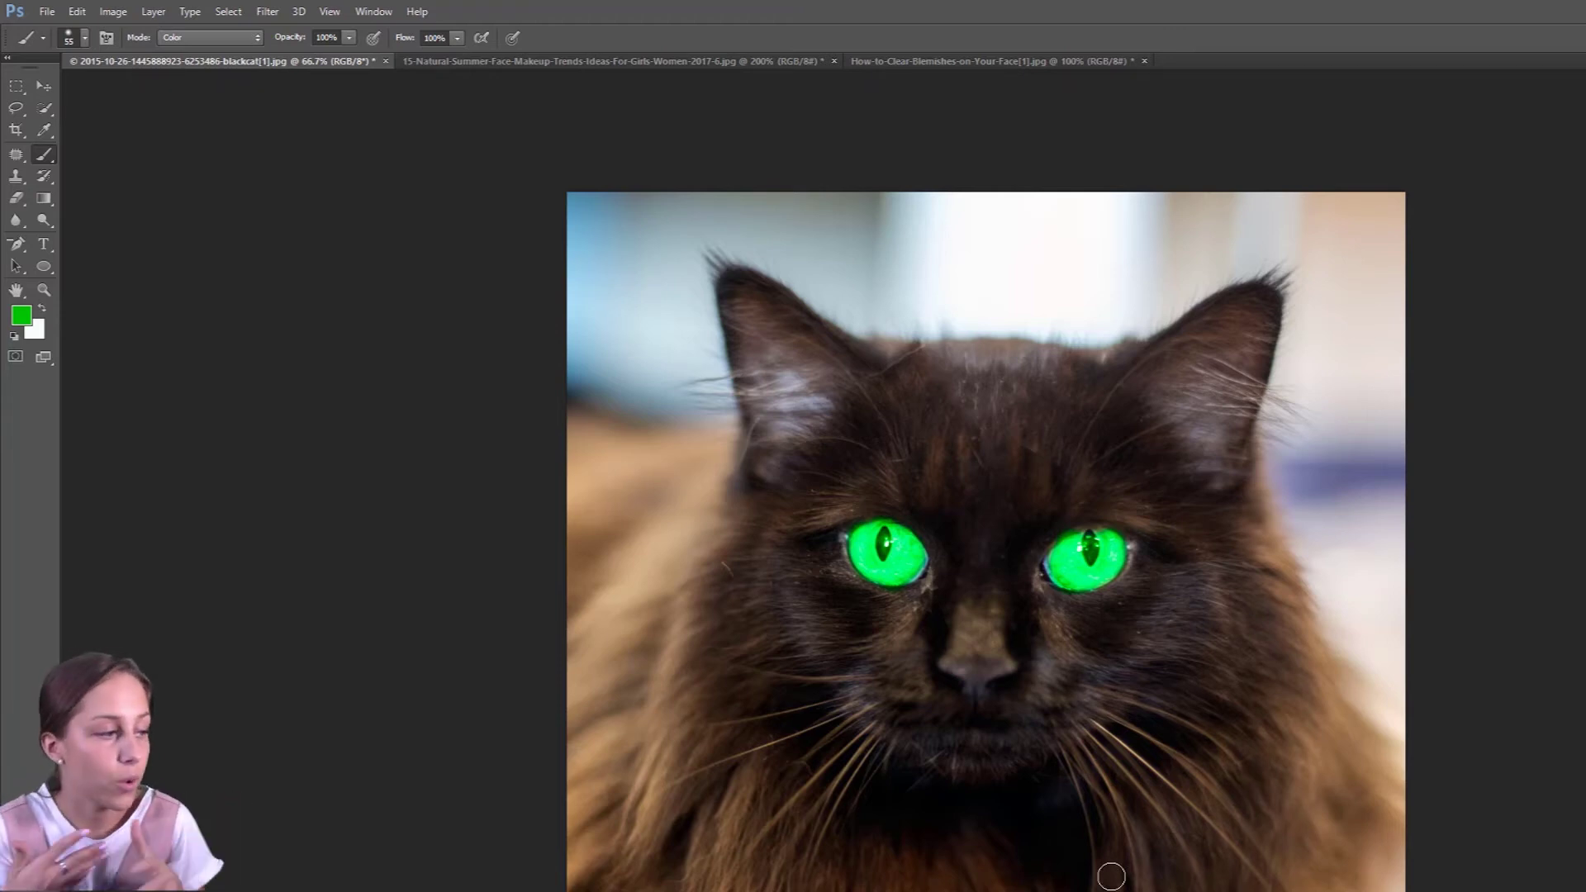
pyautogui.click(453, 62)
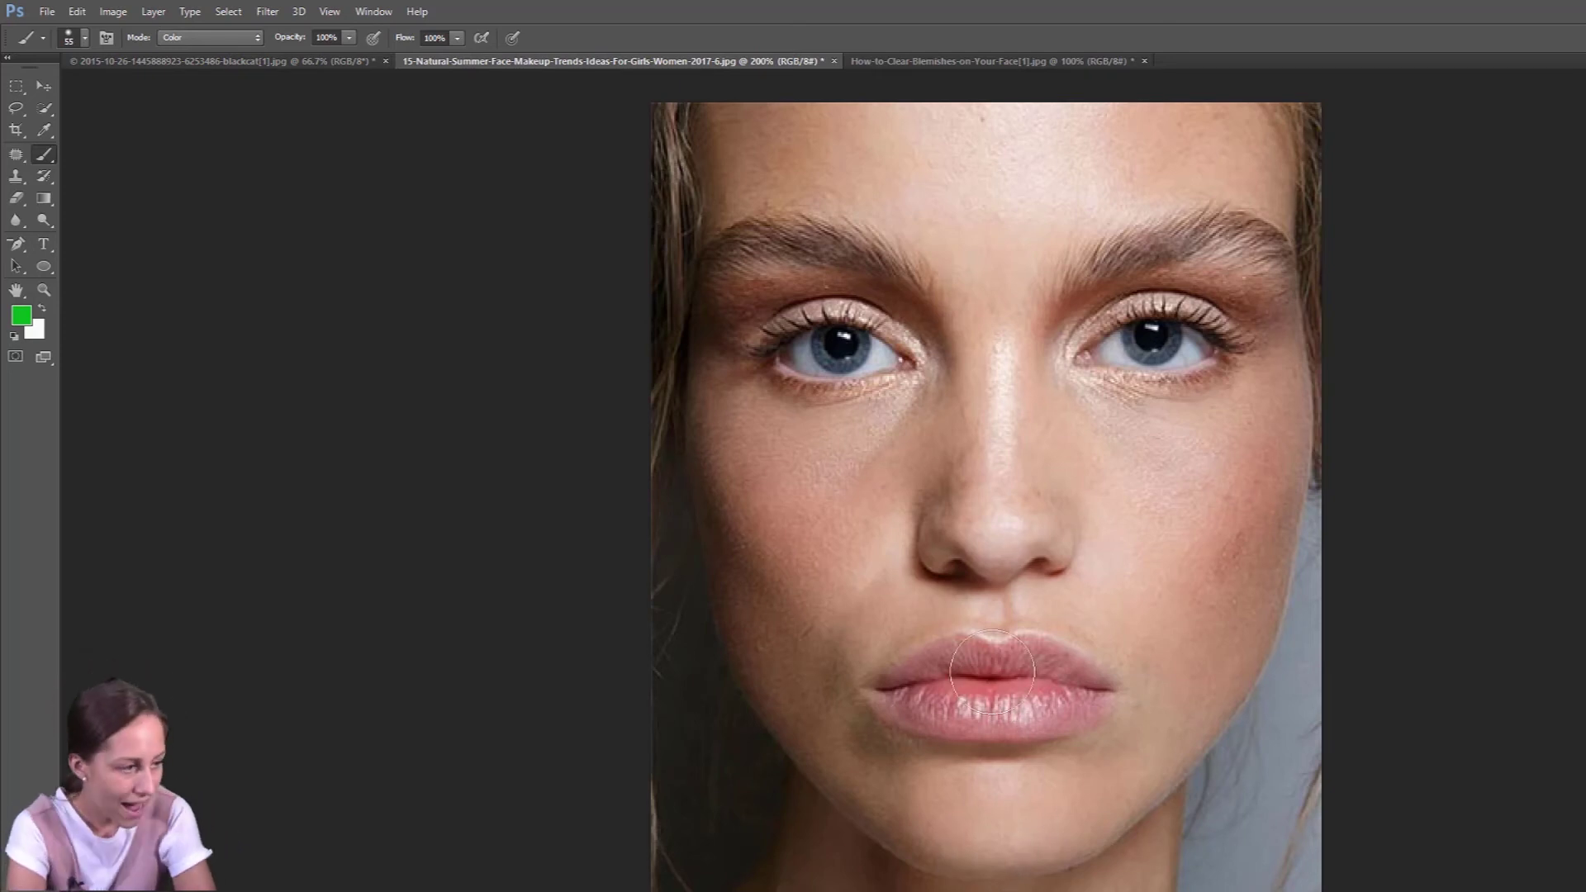
# Set the foreground colour to pinkish-red #ef2042.
pyautogui.click(17, 321)
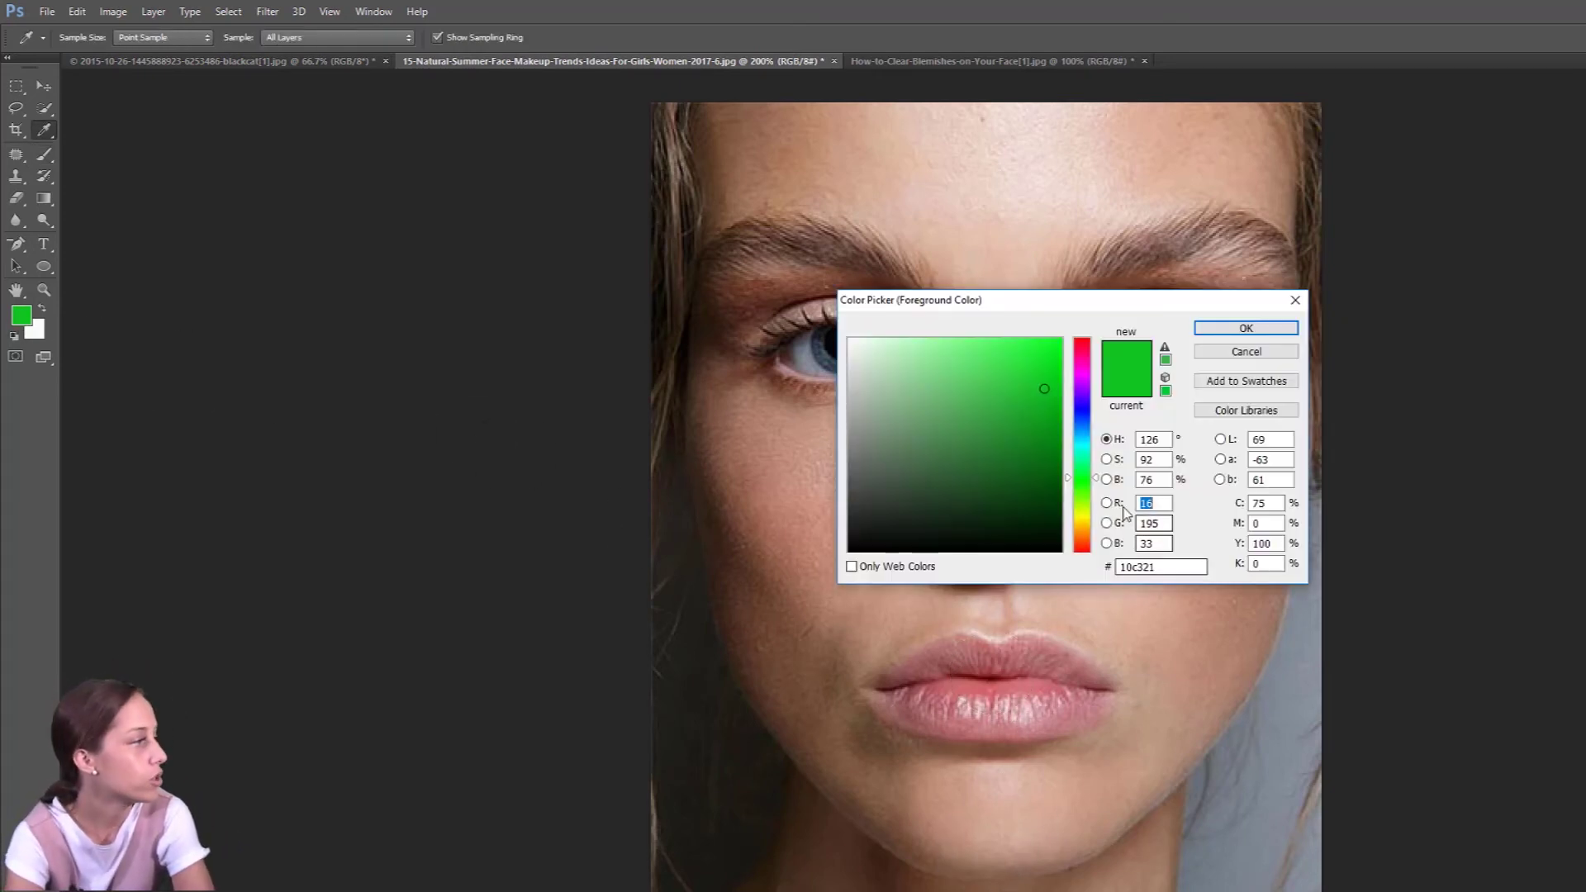
pyautogui.click(1082, 371)
pyautogui.click(1032, 352)
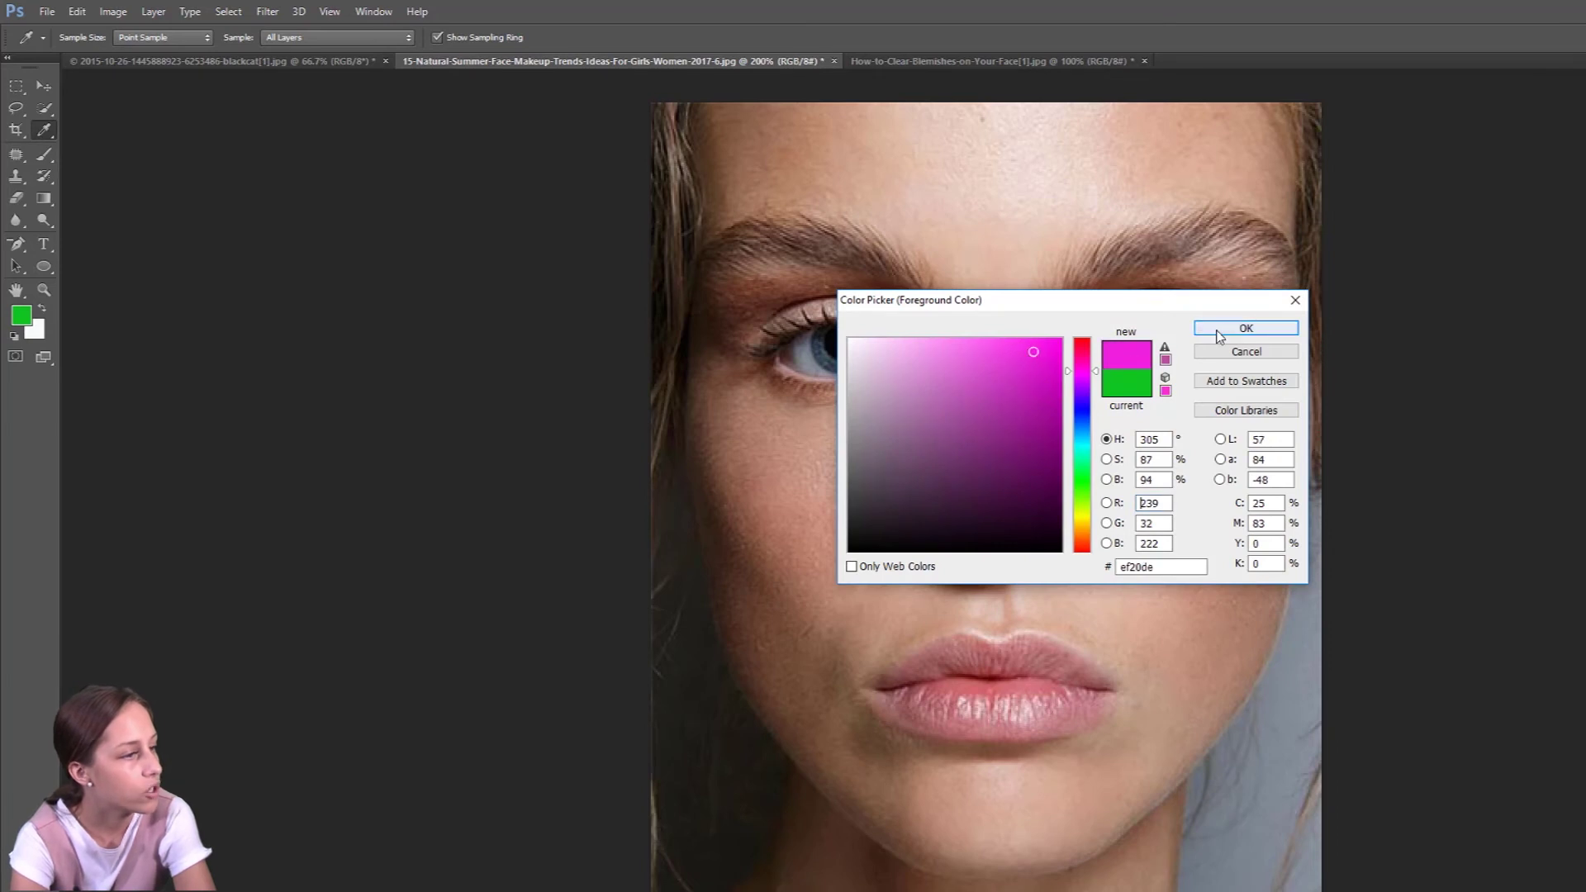
pyautogui.click(1085, 344)
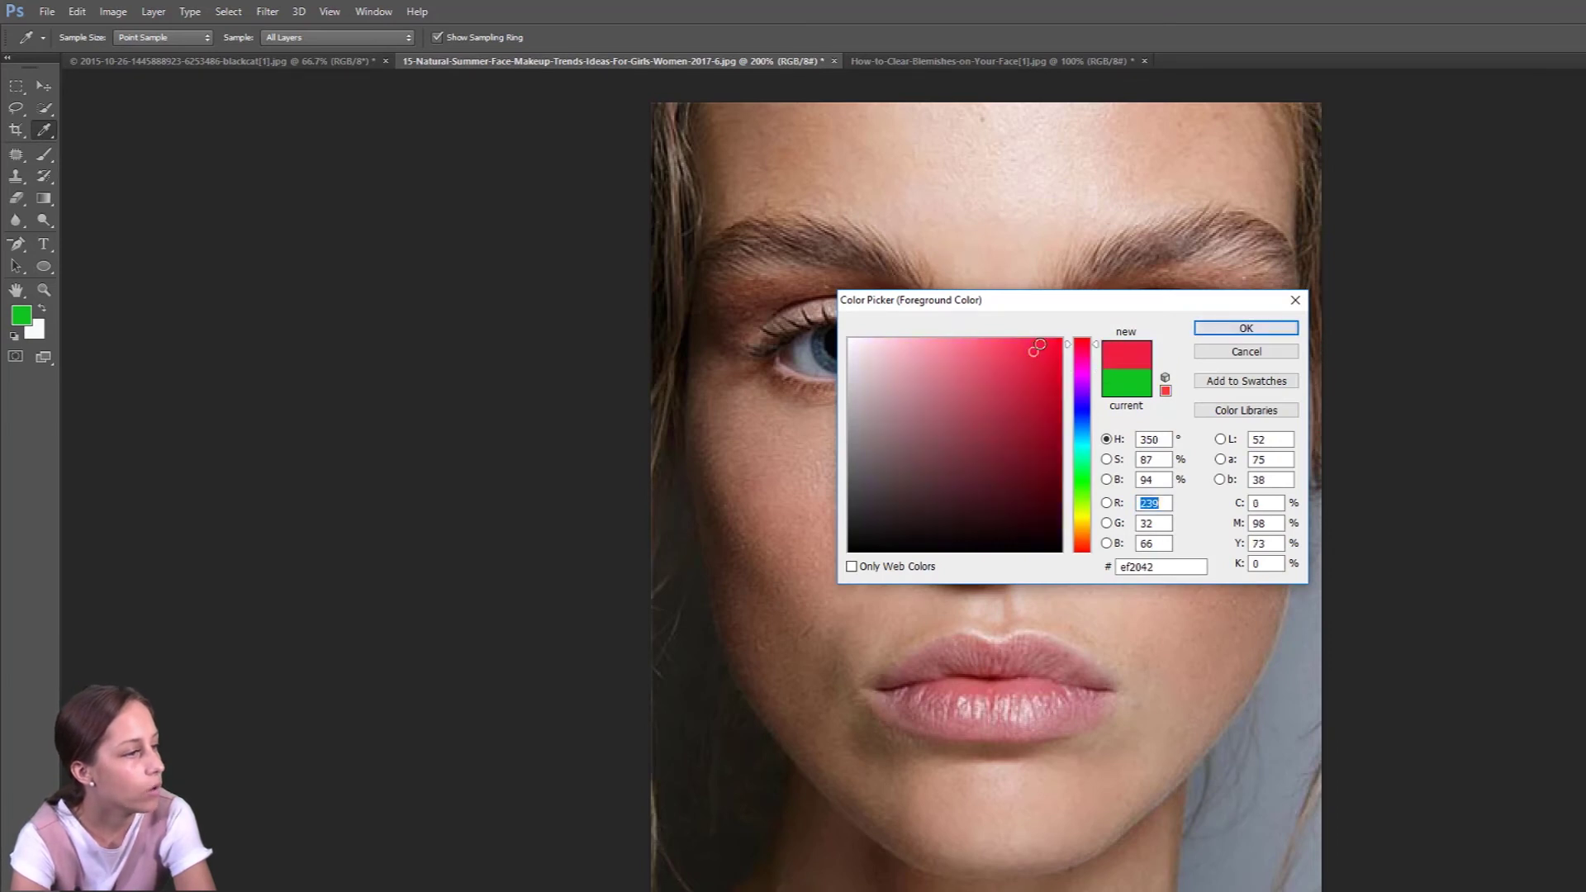
pyautogui.click(1214, 328)
# Switch back to the regular Brush Tool and keep its blend mode on Color.
pyautogui.press('b')
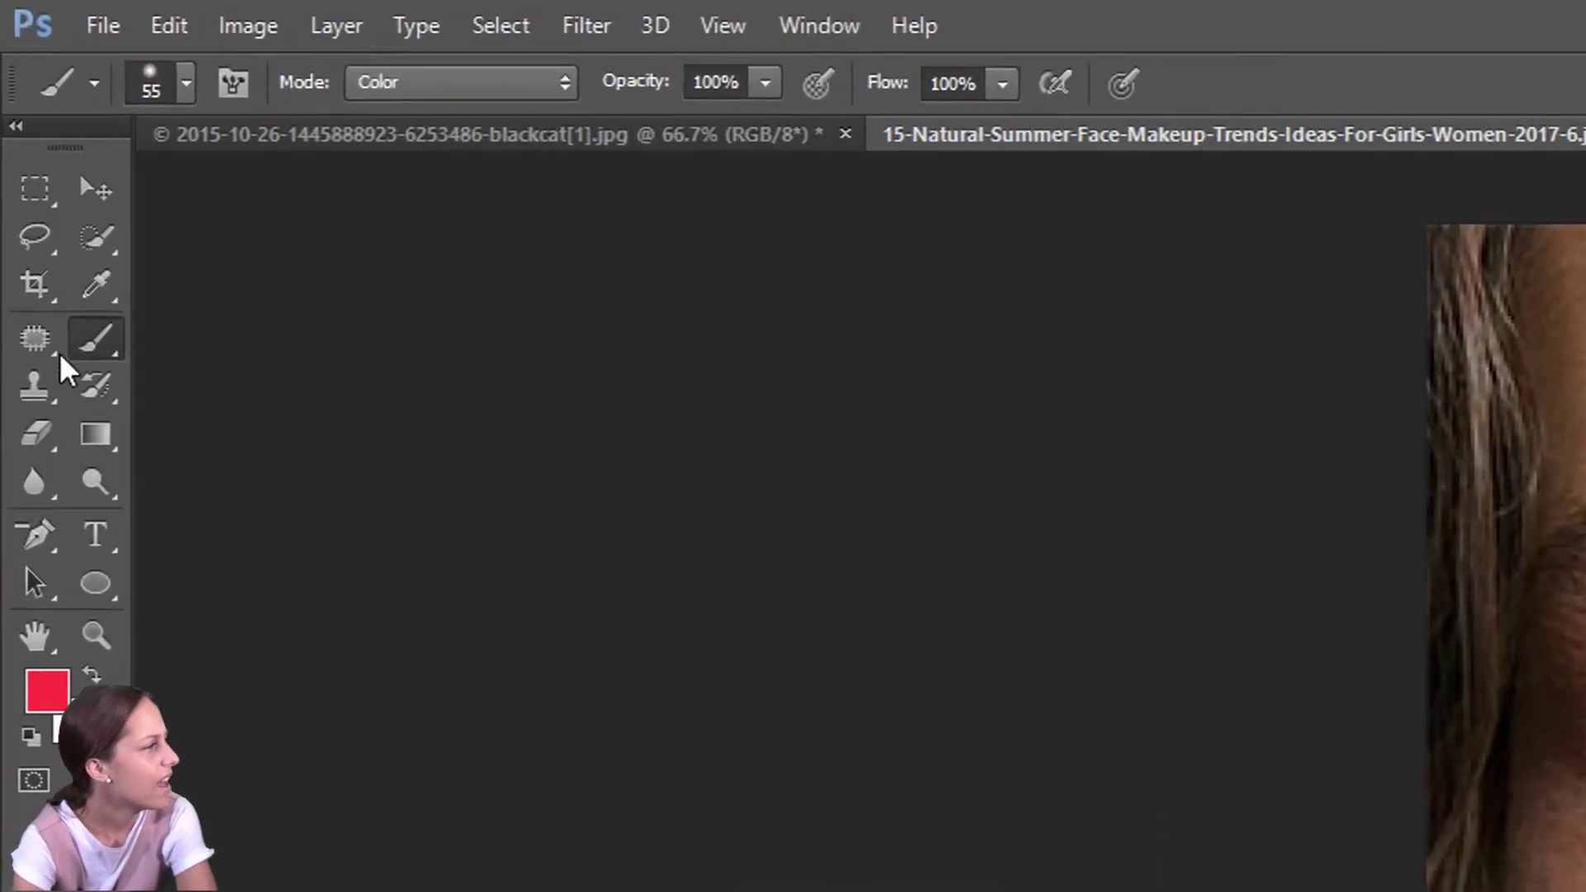
pyautogui.rightClick(102, 353)
pyautogui.click(182, 345)
pyautogui.click(523, 74)
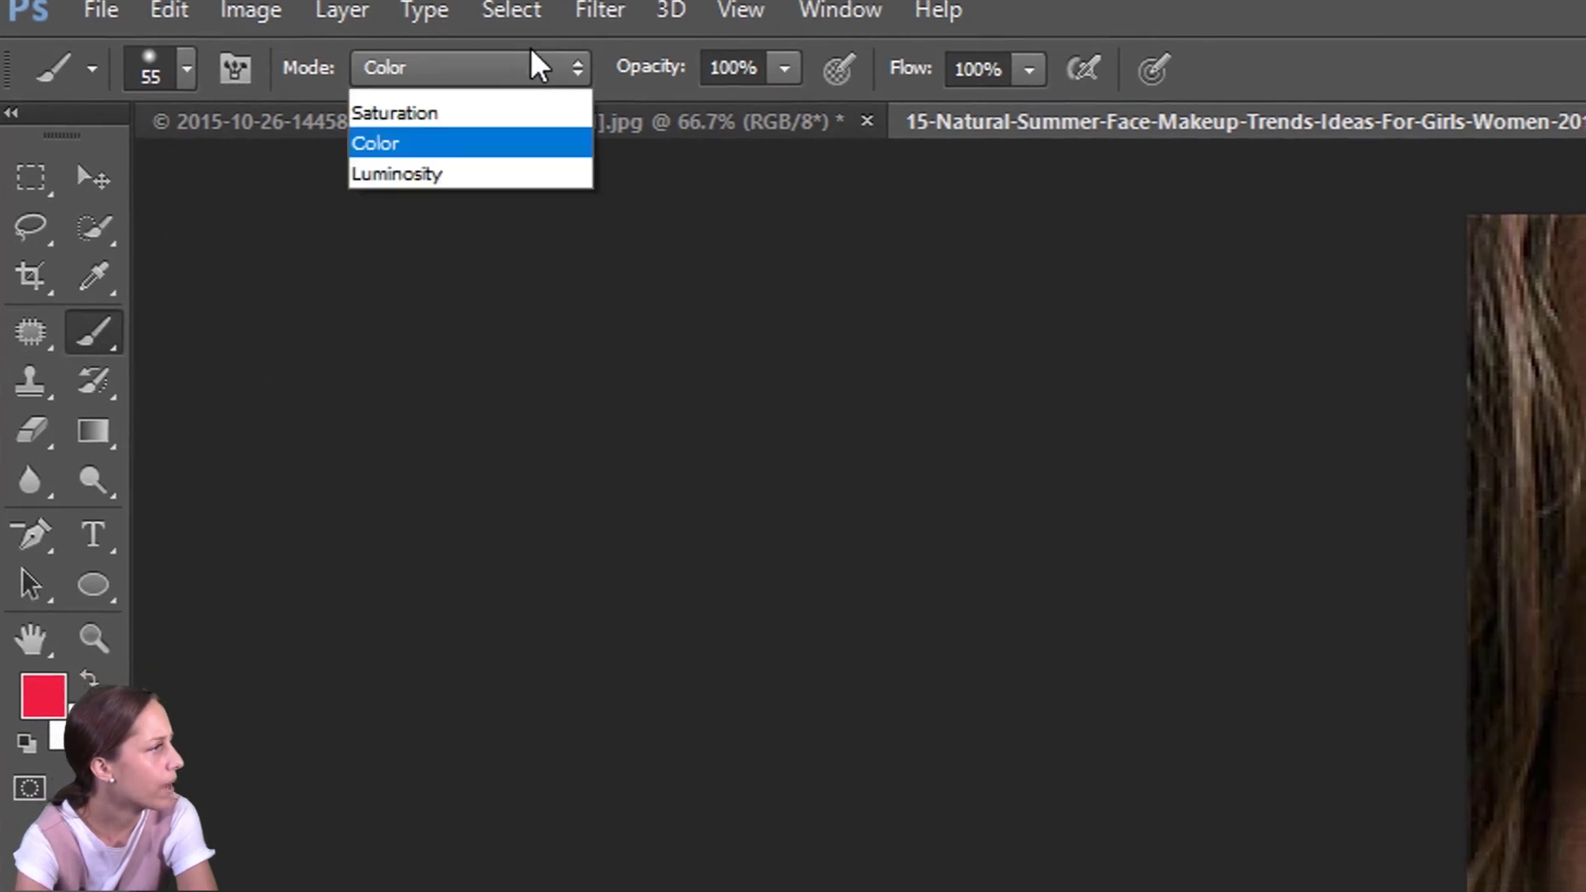
pyautogui.click(376, 143)
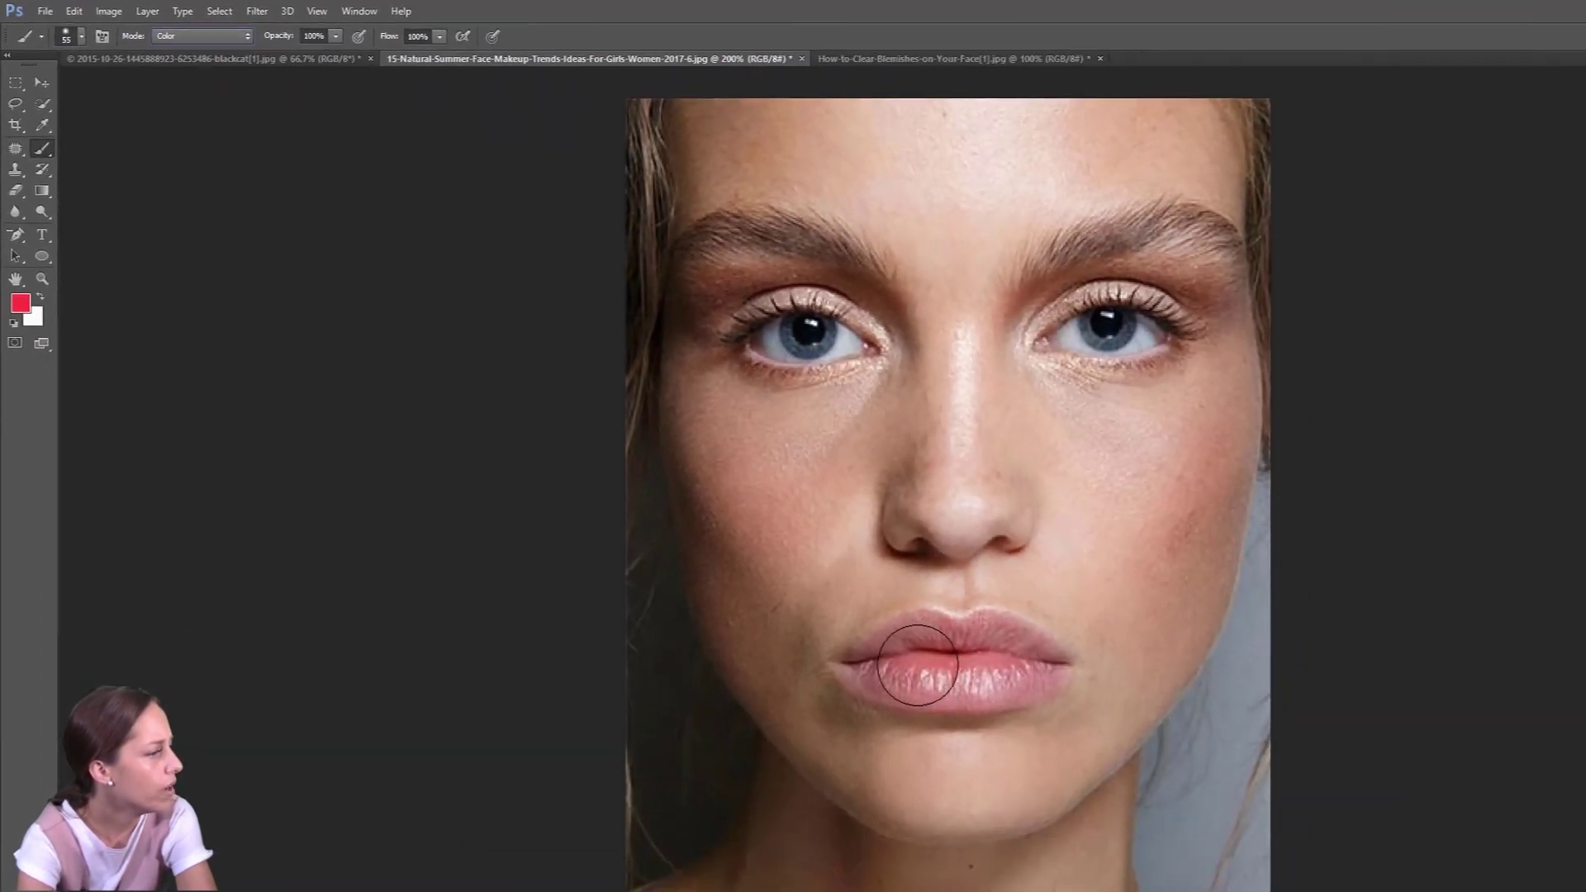
# Paint the woman's lips hot pink, then reduce the brush size and hardness.
pyautogui.moveTo(917, 665)
pyautogui.mouseDown()
pyautogui.moveTo(1024, 663)
pyautogui.moveTo(968, 660)
pyautogui.mouseUp()
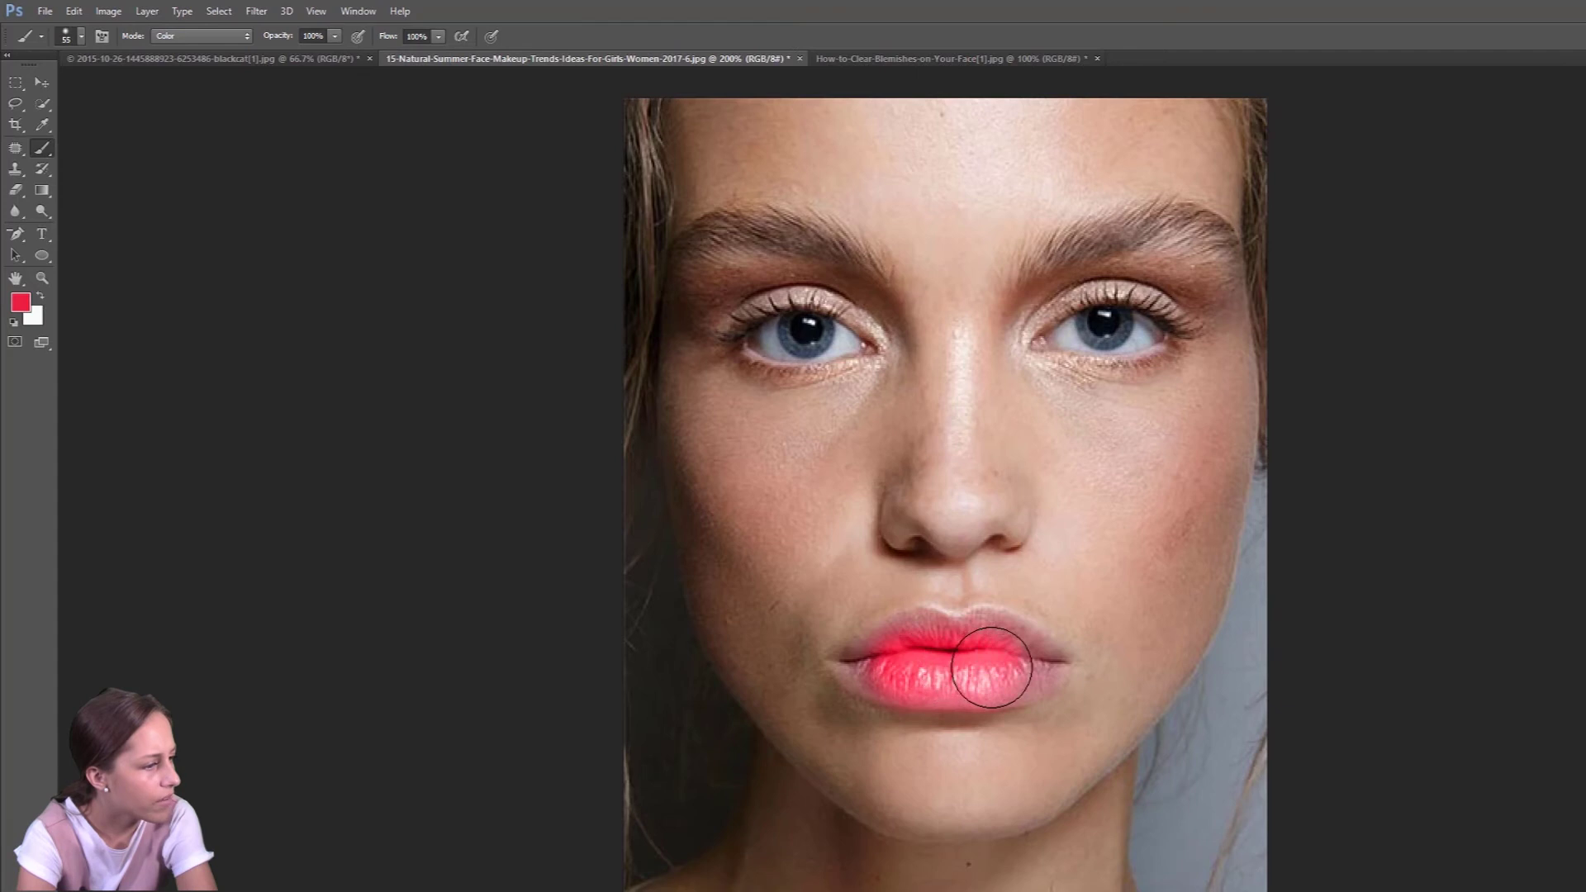
pyautogui.rightClick(974, 661)
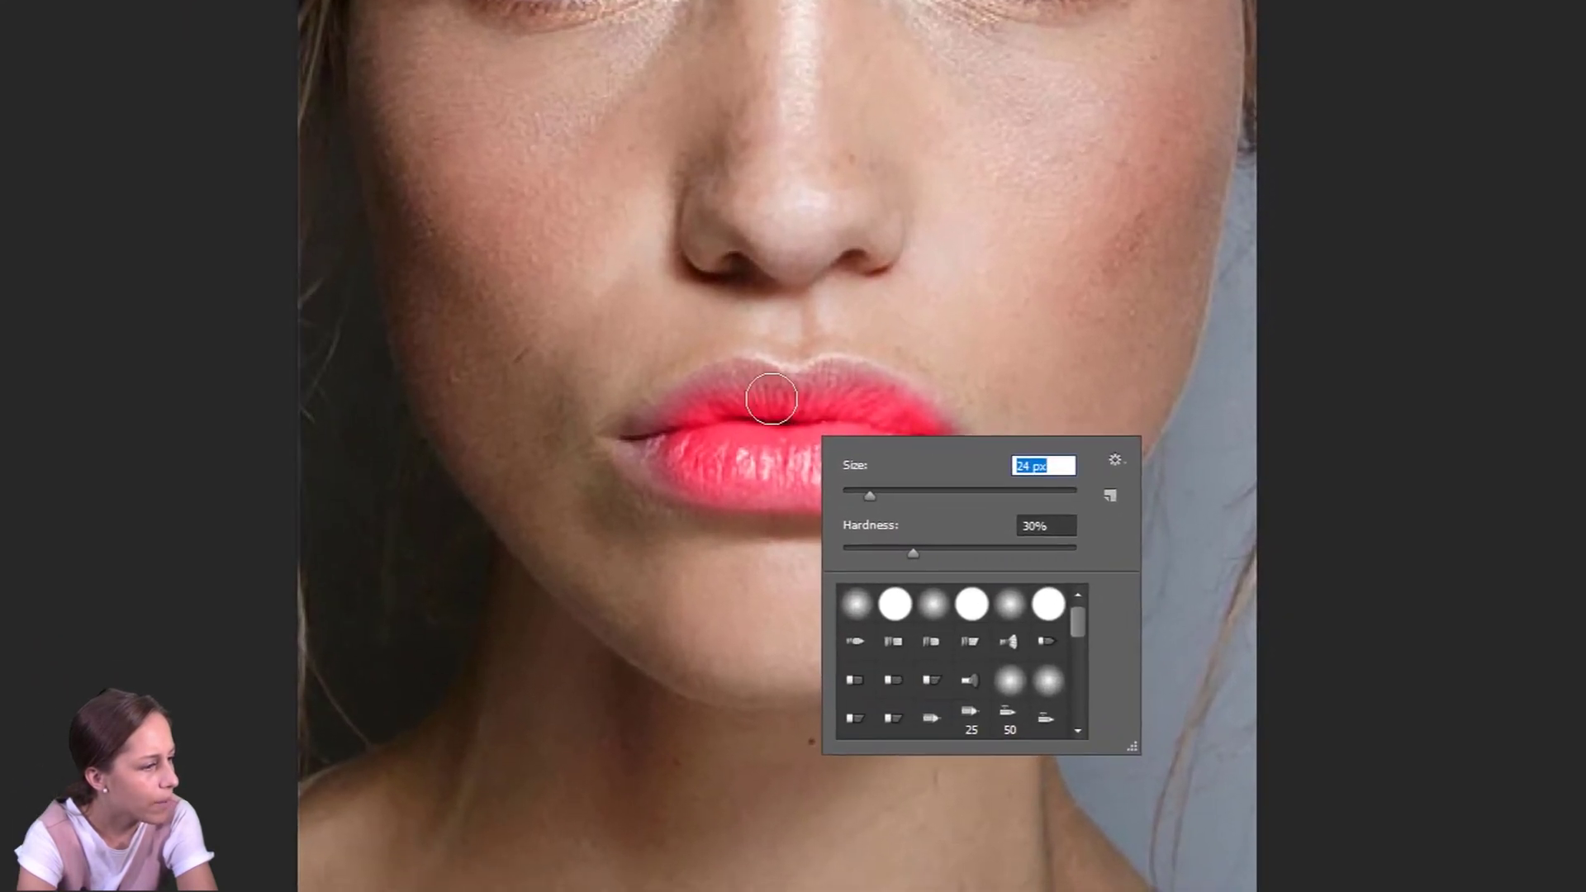
pyautogui.press('Return')
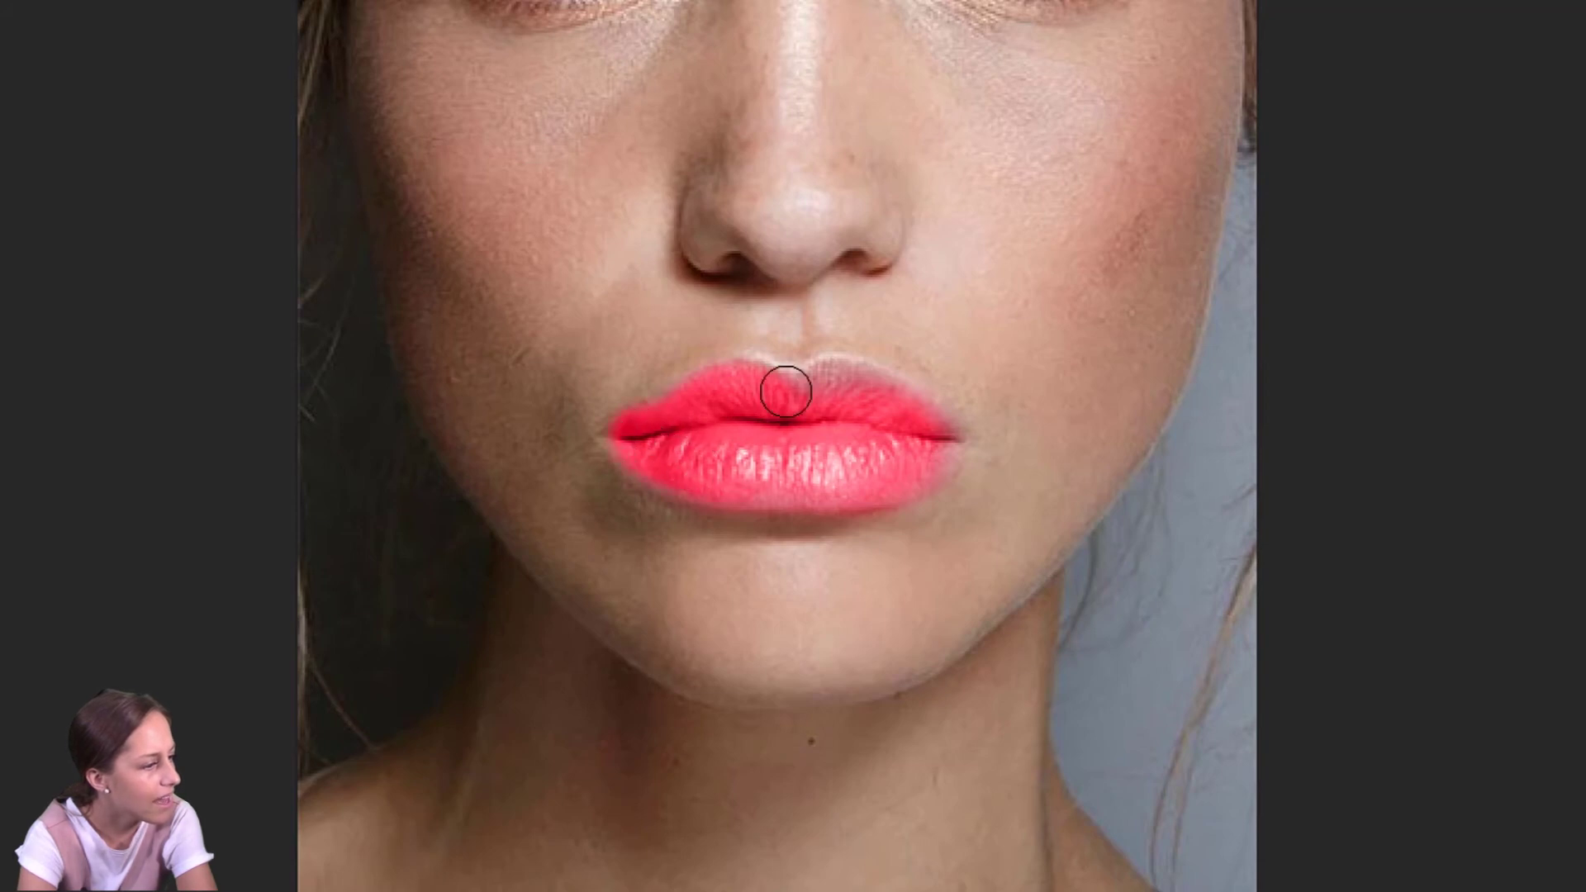
pyautogui.rightClick(794, 413)
pyautogui.moveTo(879, 529); pyautogui.dragTo(836, 528)
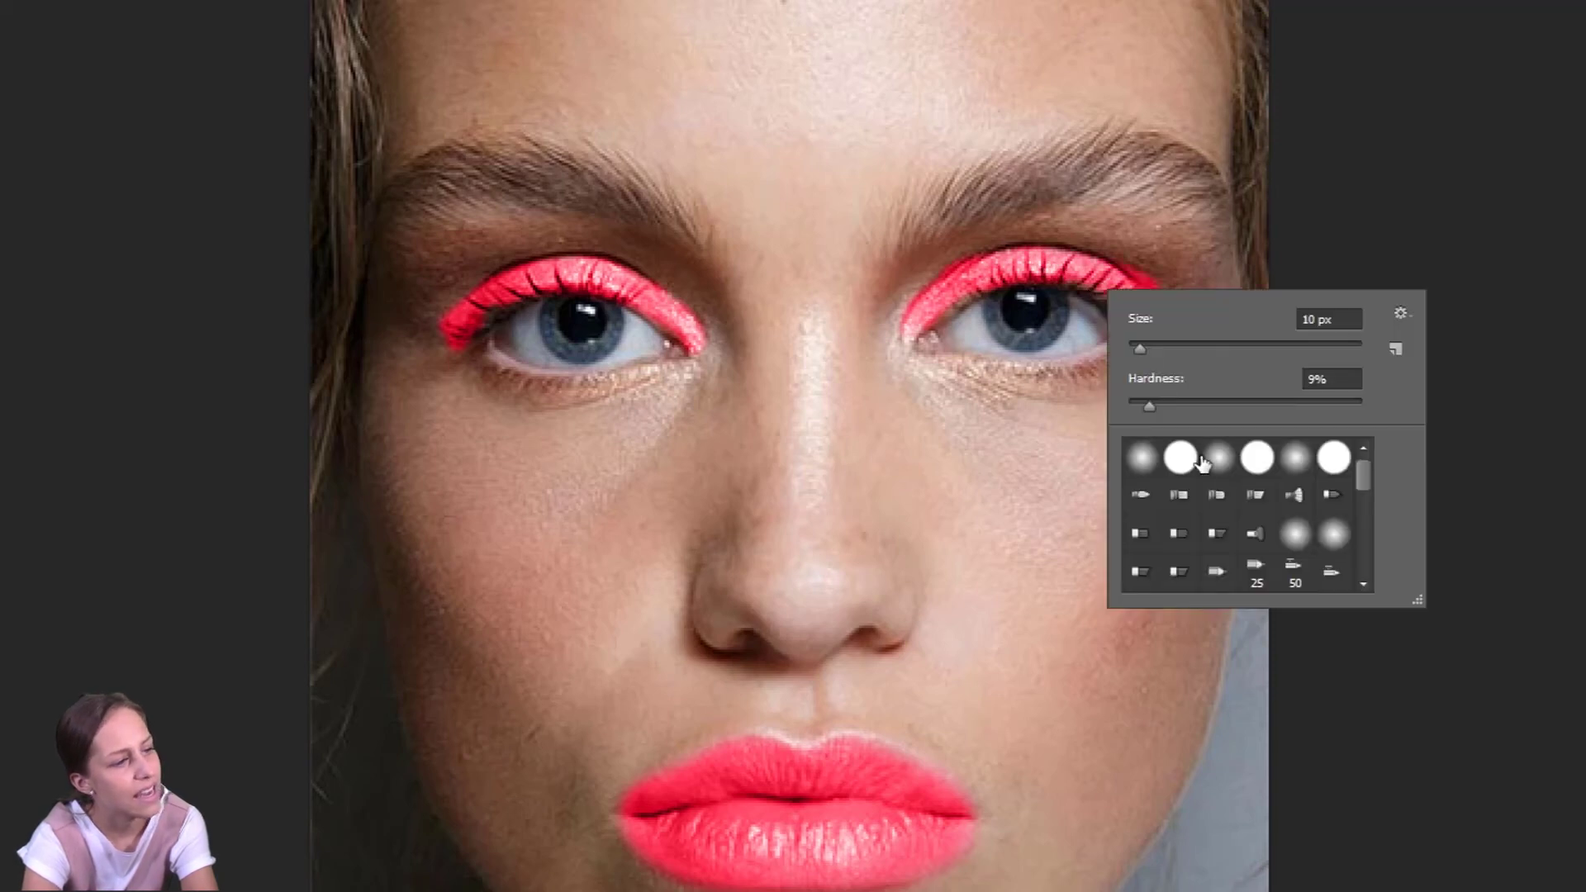
# Soften the brush further to 4% hardness.
pyautogui.moveTo(1148, 407); pyautogui.dragTo(1137, 407)
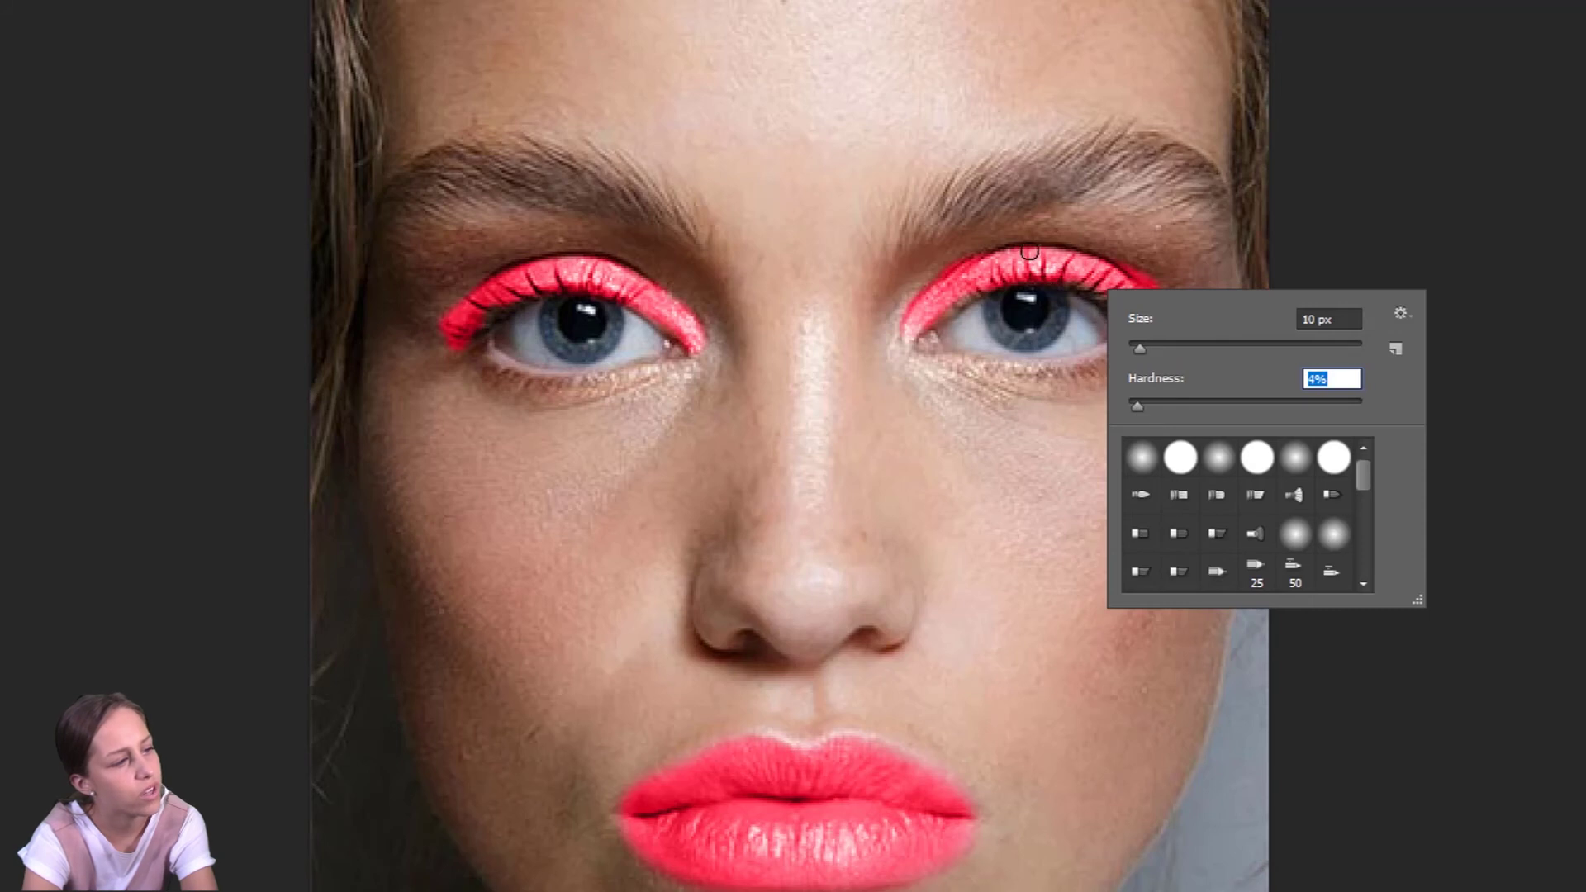